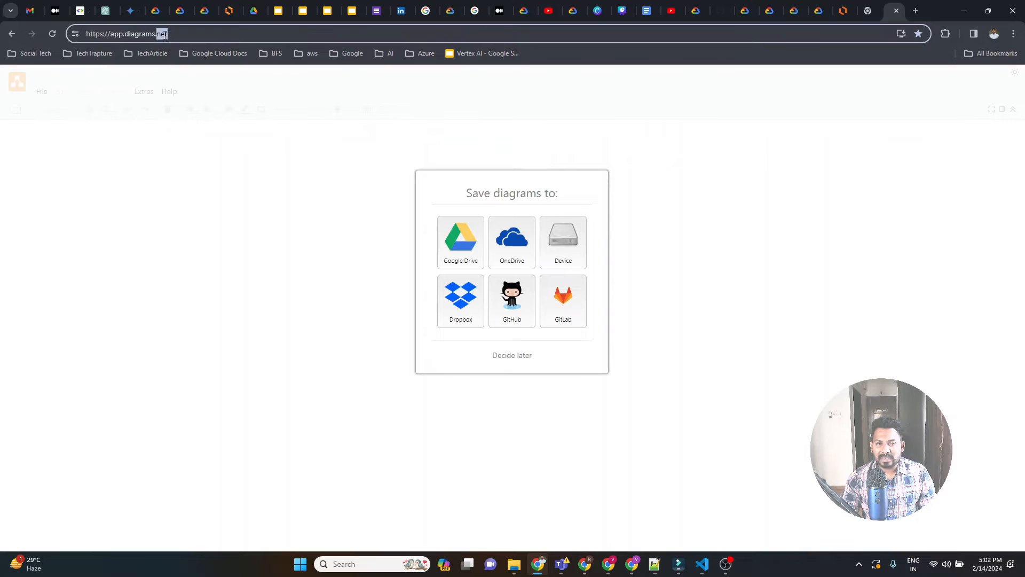
Start a blank diagram with the storage choice postponed, and search the shape library for "server".
triple_click(202, 37)
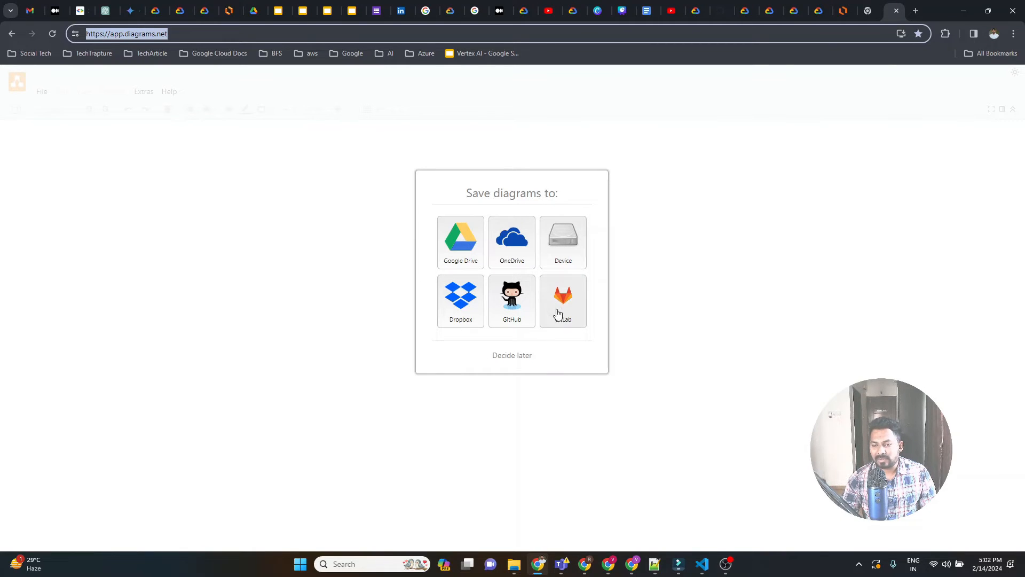
left_click(516, 358)
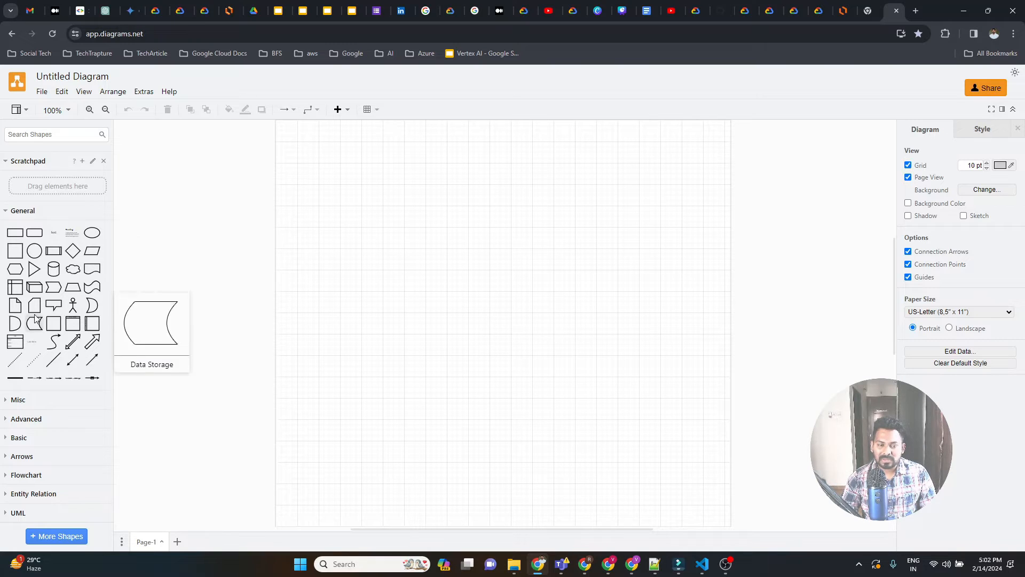
left_click(43, 134)
type("server")
key("Return")
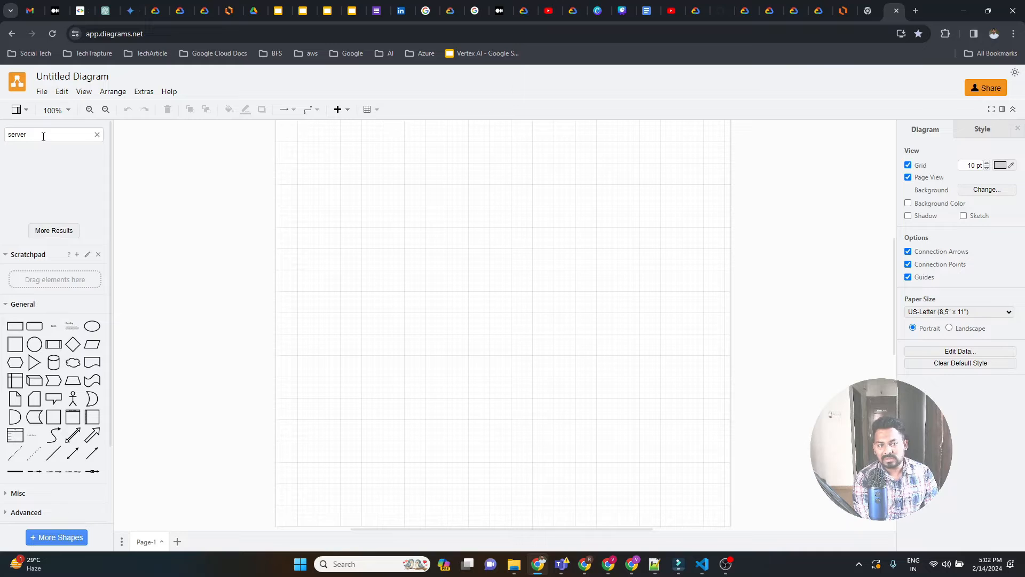
left_click(78, 230)
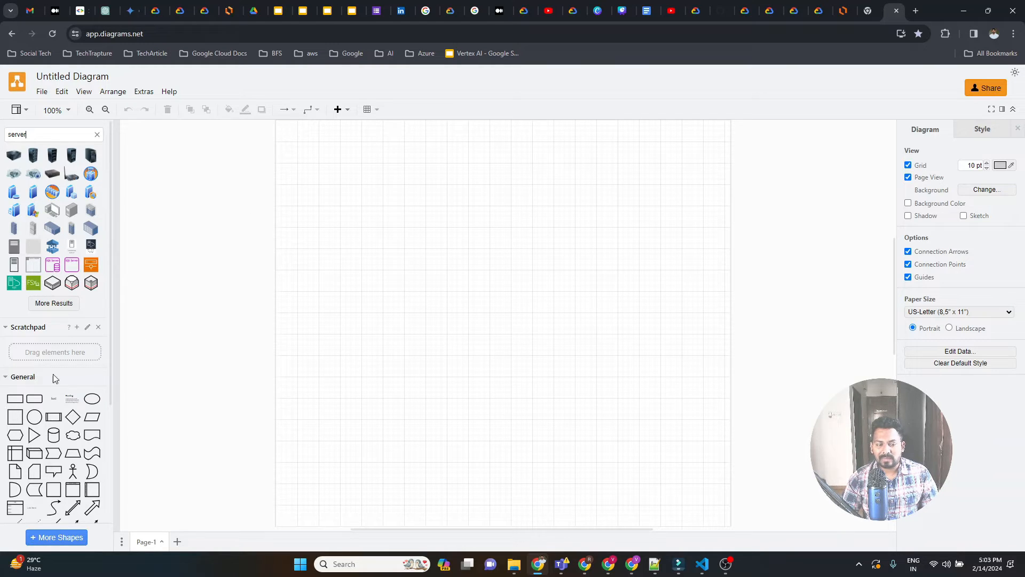
Add a rounded rectangle to the upper left area of the page and label it "Web app".
left_click_drag(34, 399, 327, 206)
double_click(364, 211)
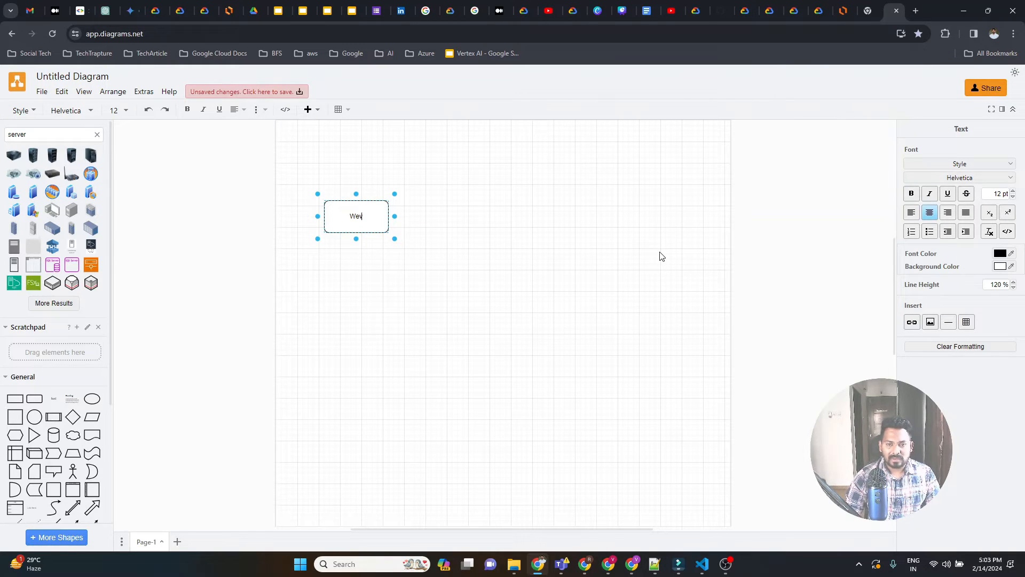
type("Web app")
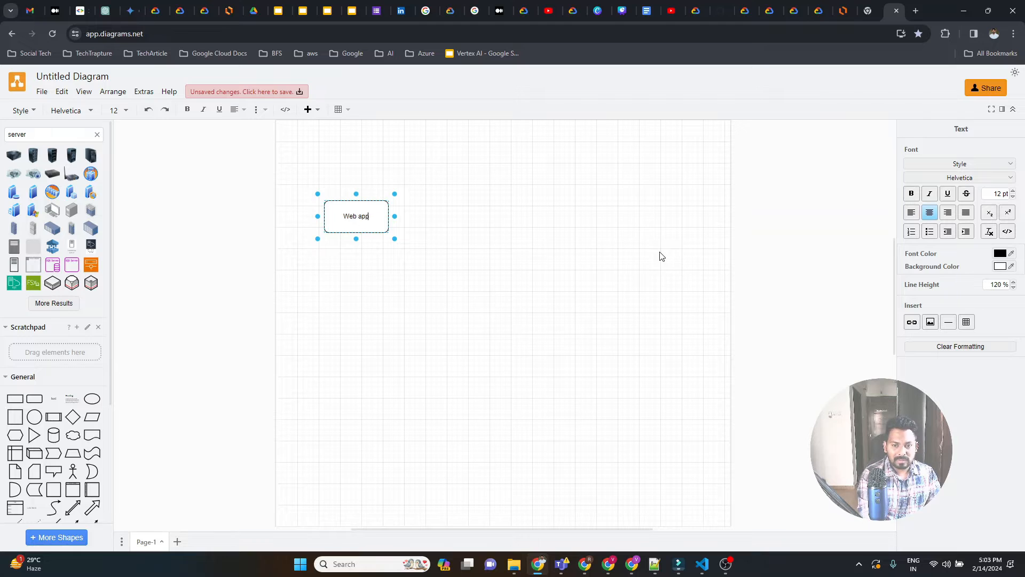
left_click(539, 288)
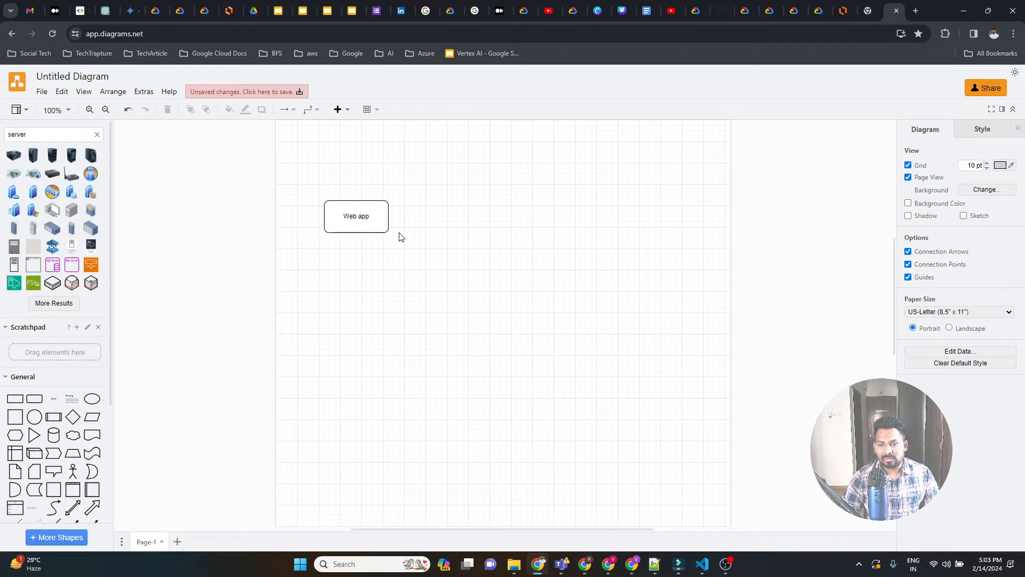
Add a second rounded rectangle of the same size to the right of the Web app box and label it "Database".
left_click(363, 213)
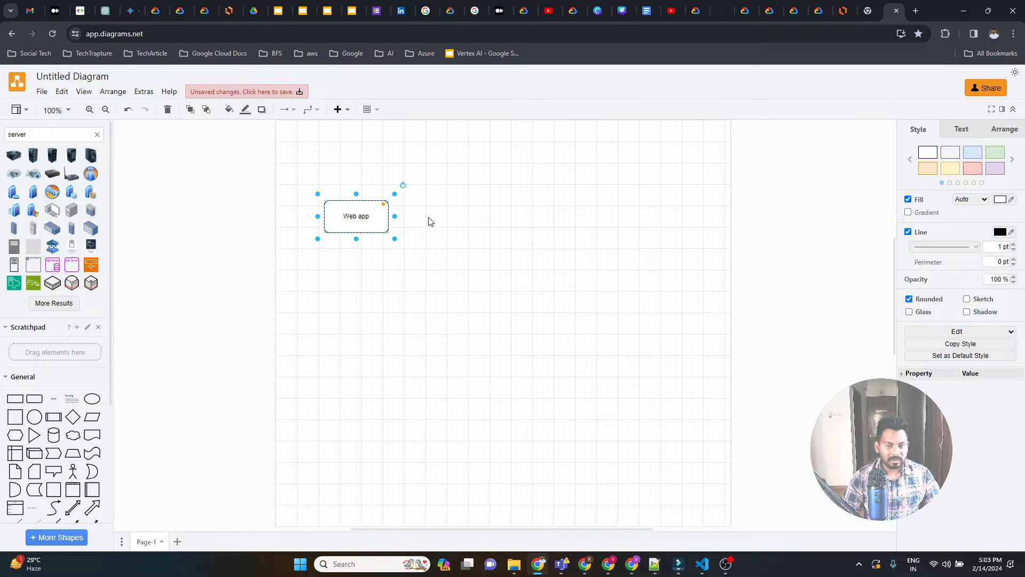
left_click_drag(367, 216, 465, 217)
double_click(466, 218)
type("Datav")
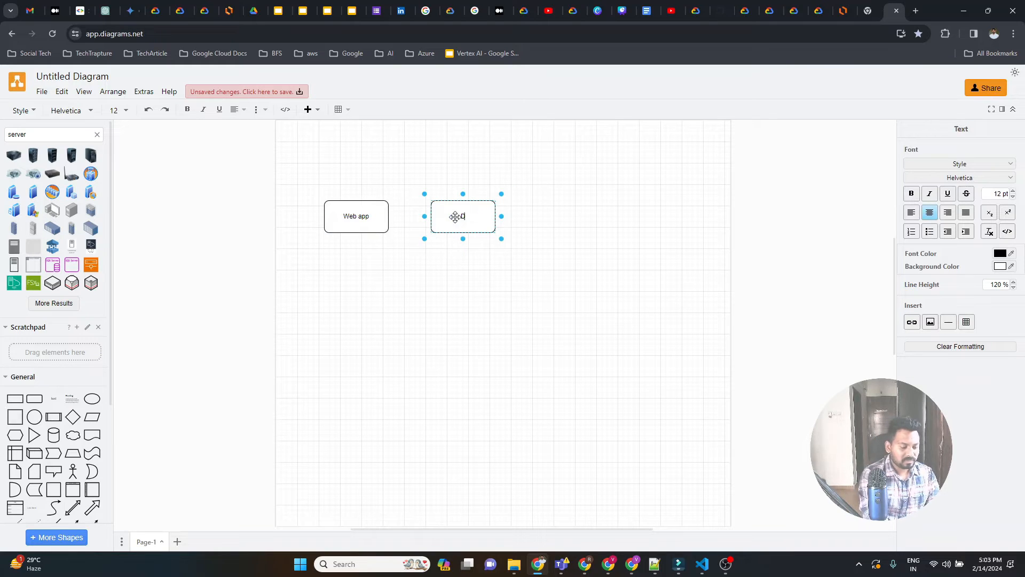
key("BackSpace")
type("base")
left_click(441, 289)
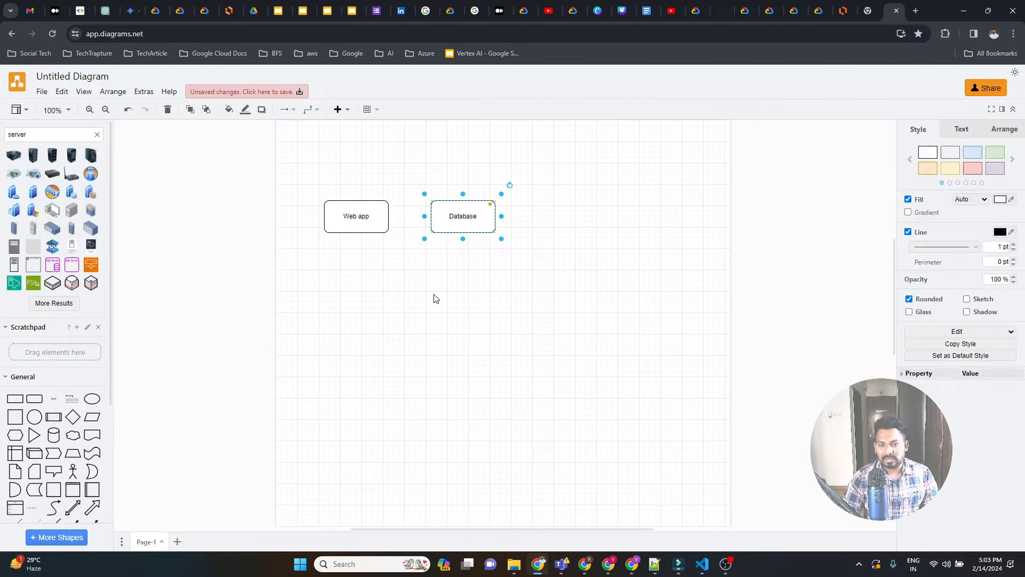
left_click(441, 289)
Connect the Web app box to the Database box with an arrow.
left_click(373, 217)
left_click(412, 219)
left_click(550, 222)
left_click(478, 212)
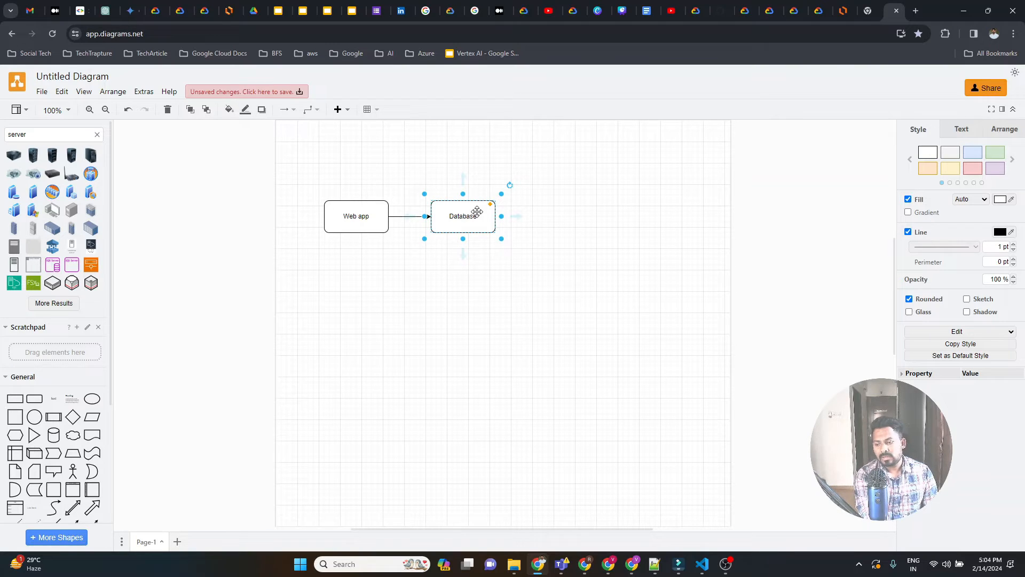
left_click(422, 282)
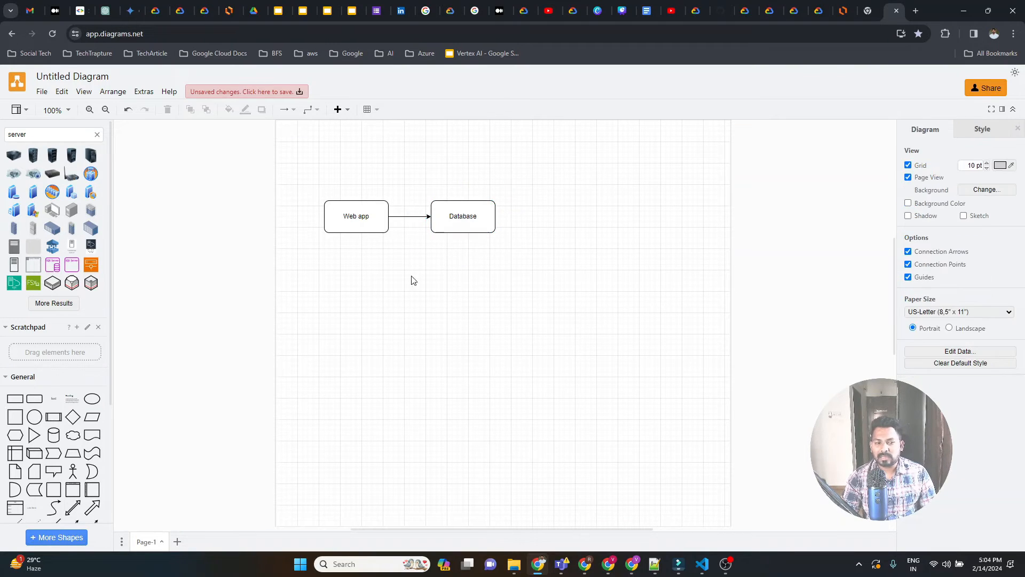
Add a large rounded rectangle enclosing the Web app and Database boxes, and send it behind them.
left_click_drag(38, 405, 306, 149)
left_click_drag(374, 185, 570, 286)
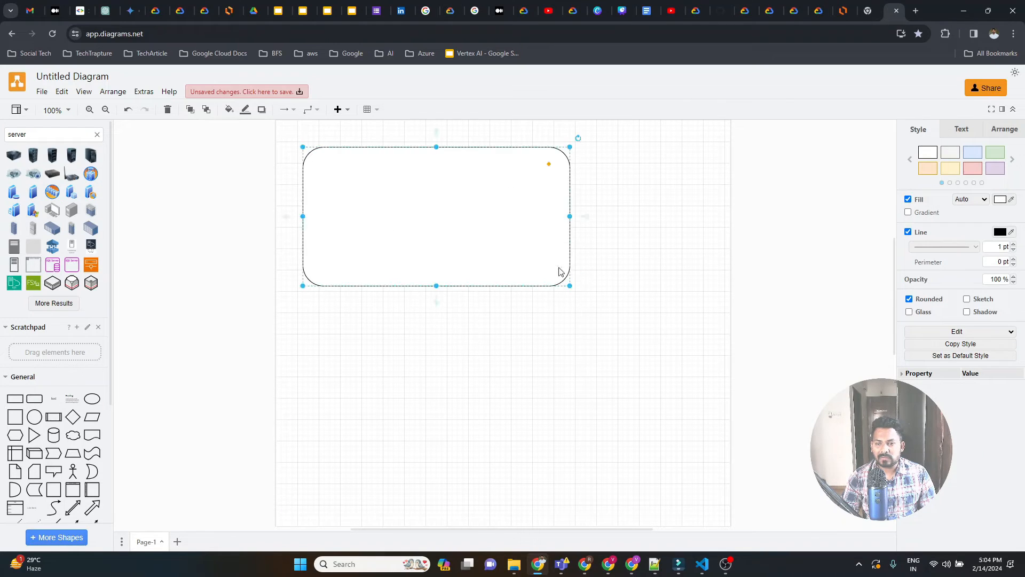
right_click(509, 191)
left_click(564, 347)
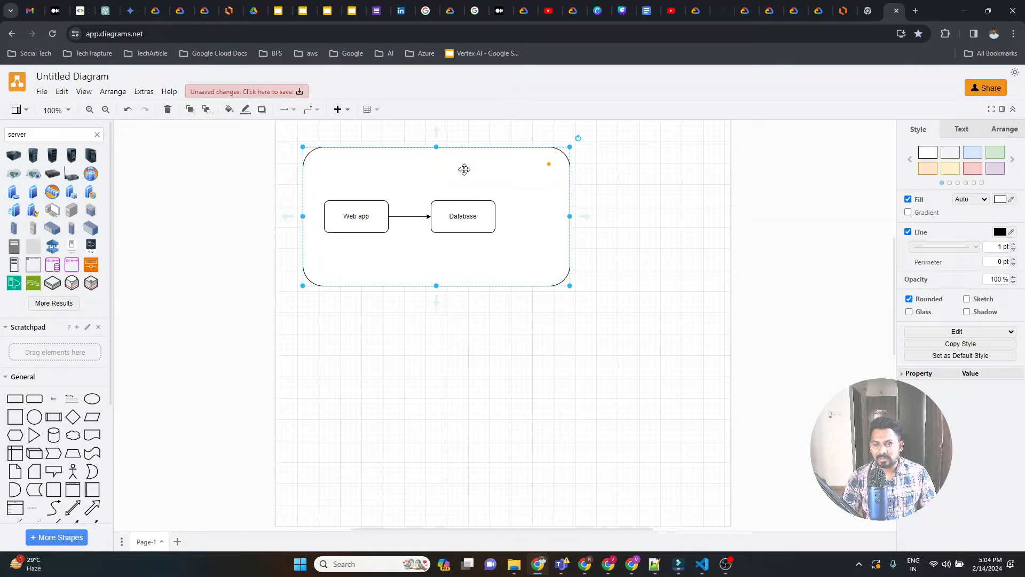
Add a text label reading "VPC" in the upper left corner of the large enclosing rectangle.
left_click_drag(53, 398, 322, 156)
left_click(335, 160)
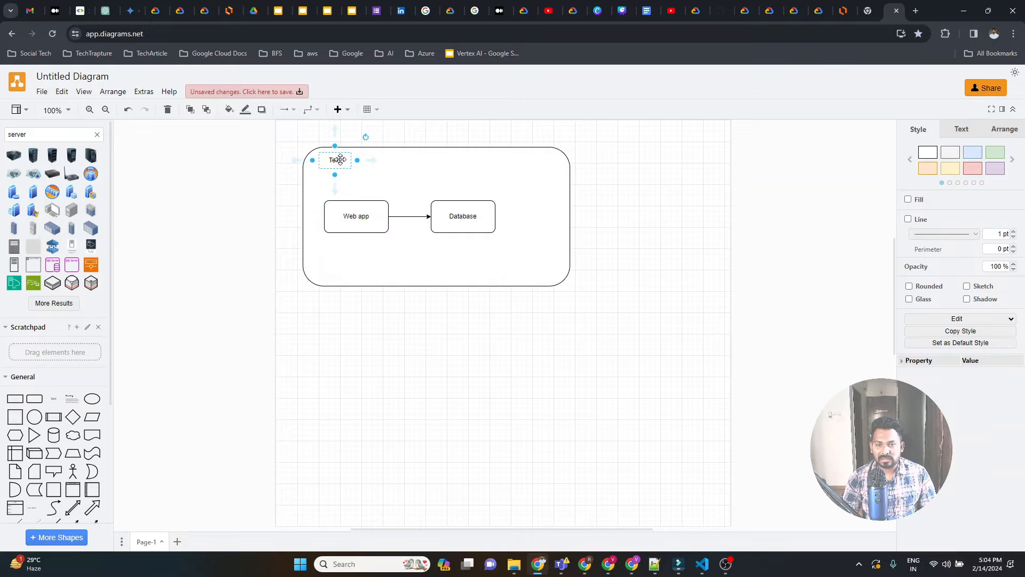
double_click(342, 163)
type("VPC")
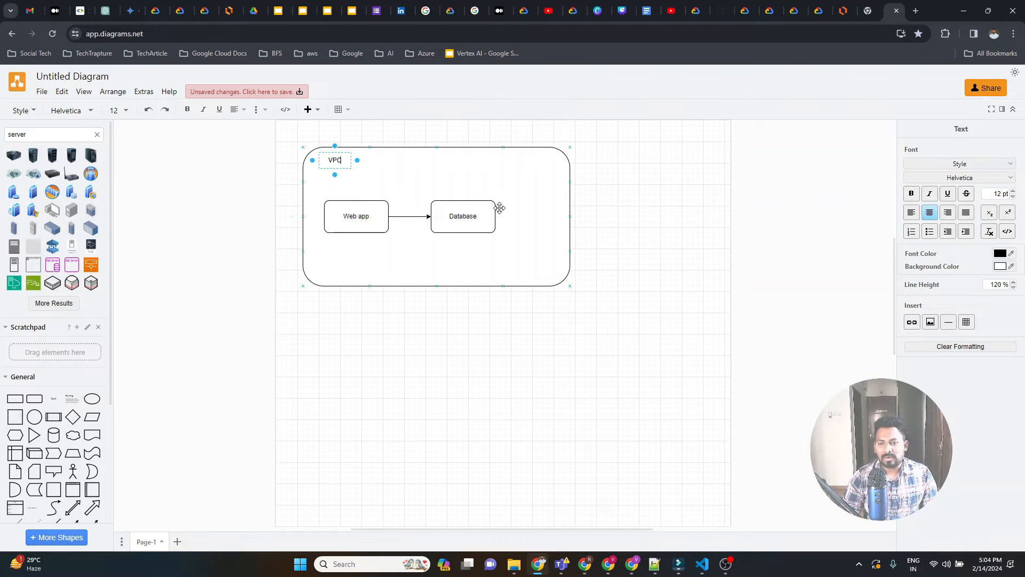
left_click(509, 180)
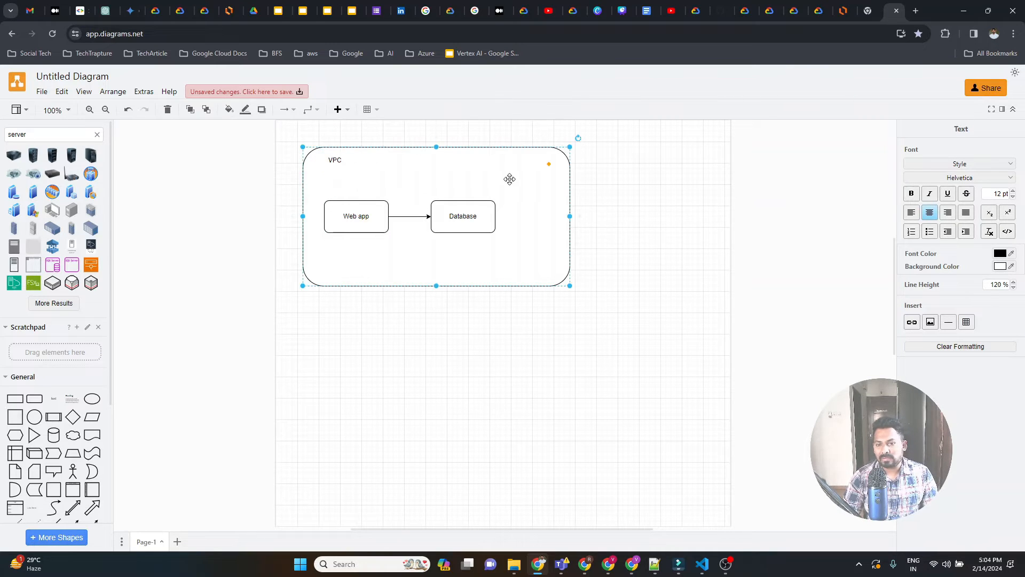
left_click(369, 131)
Move the enclosing rectangle, the VPC label and the connected boxes to the right, freeing space on the page's left side.
left_click_drag(328, 126, 632, 301)
left_click_drag(533, 179, 652, 185)
left_click_drag(312, 149, 529, 262)
mouse_move(484, 170)
left_mouse_down()
mouse_move(533, 190)
mouse_move(502, 195)
mouse_move(424, 165)
mouse_move(501, 175)
left_mouse_up()
left_click_drag(299, 150, 525, 239)
left_click_drag(449, 209, 580, 228)
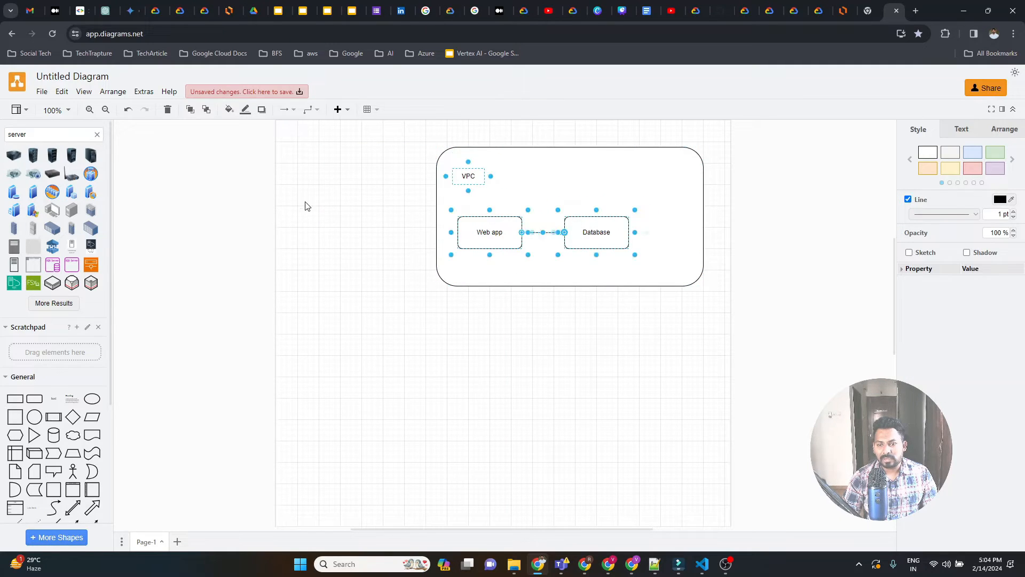
left_click(304, 203)
Search the shape library for "users" and place the Users icon to the left of the VPC container.
double_click(68, 139)
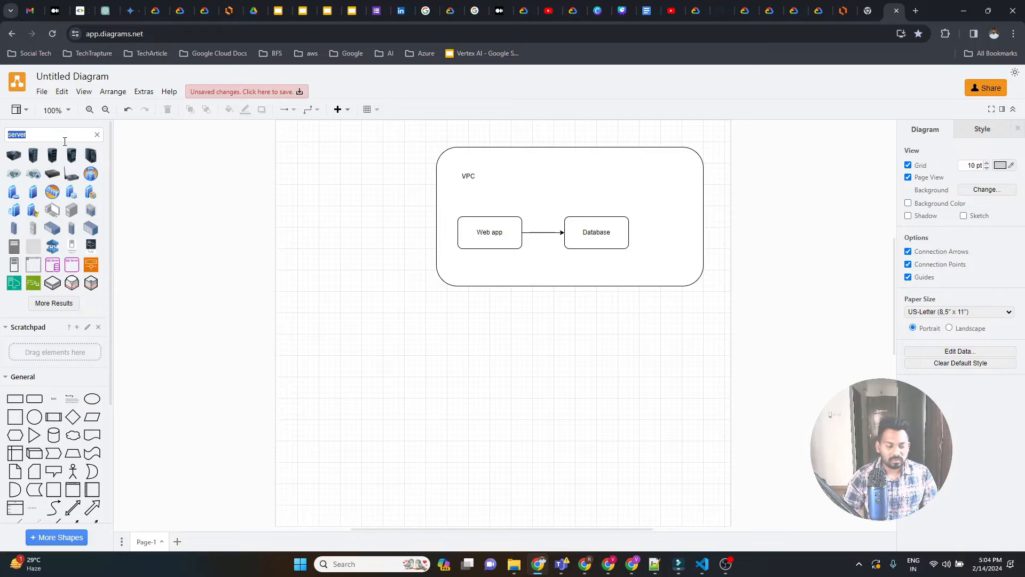
type("user")
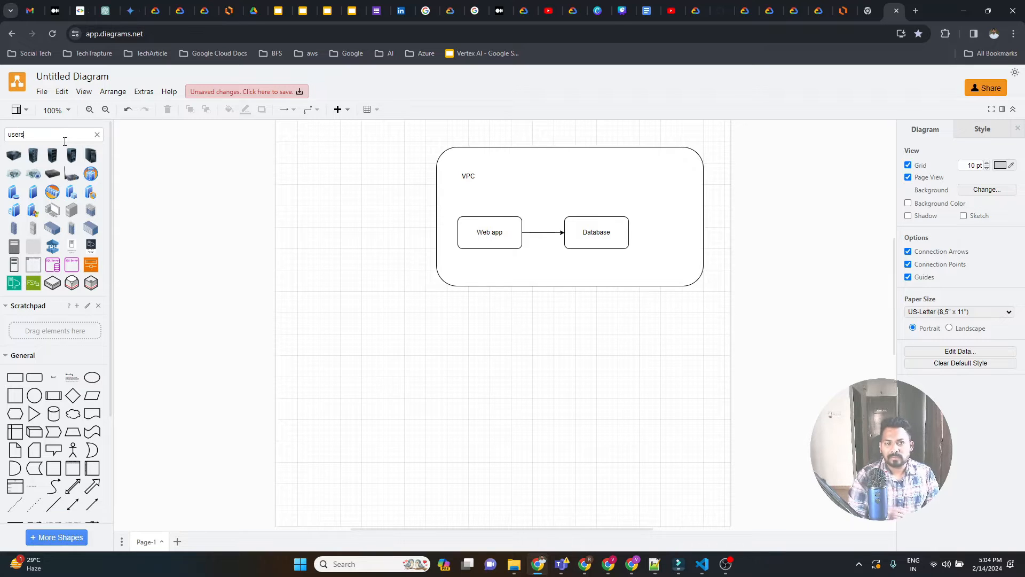
type("s")
key("Return")
left_click_drag(13, 173, 323, 219)
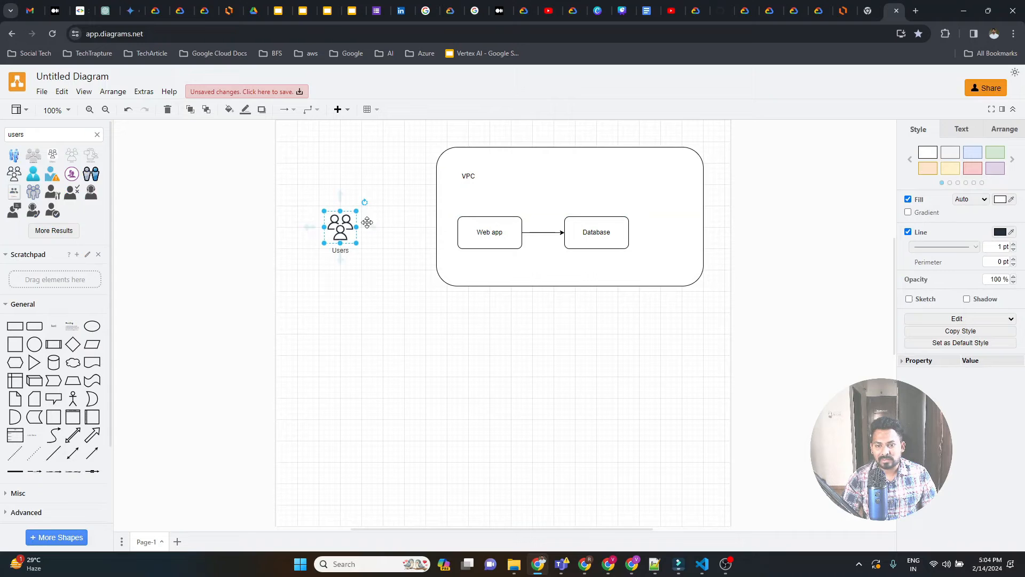
Connect the Users icon to the left edge of the Web app box with an arrow.
mouse_move(377, 225)
left_click(388, 203)
left_click(344, 227)
left_click_drag(371, 233, 444, 262)
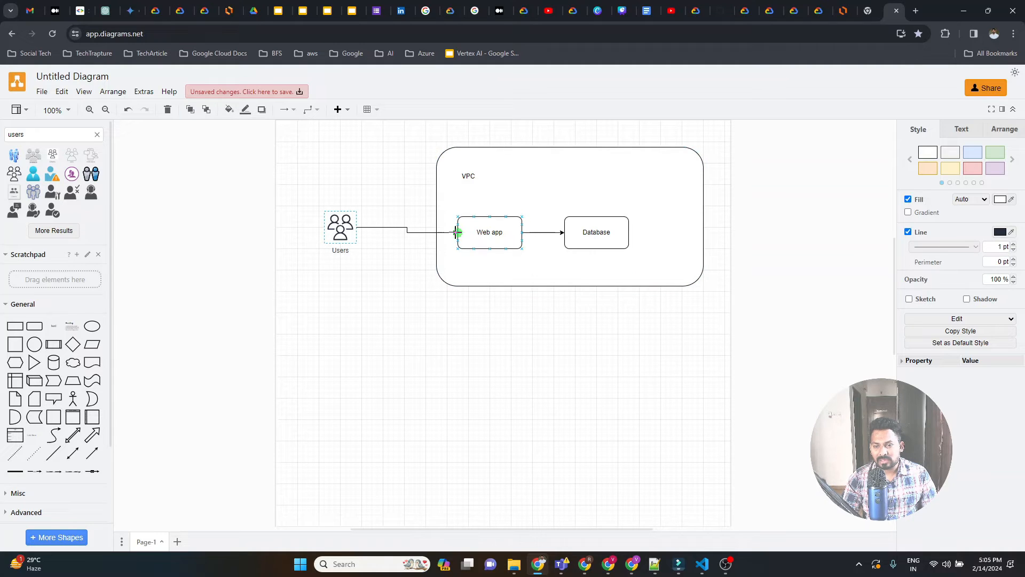
left_click_drag(451, 228, 479, 227)
Move the Users icon slightly left and down so it lines up with the Web app box.
left_click(340, 226)
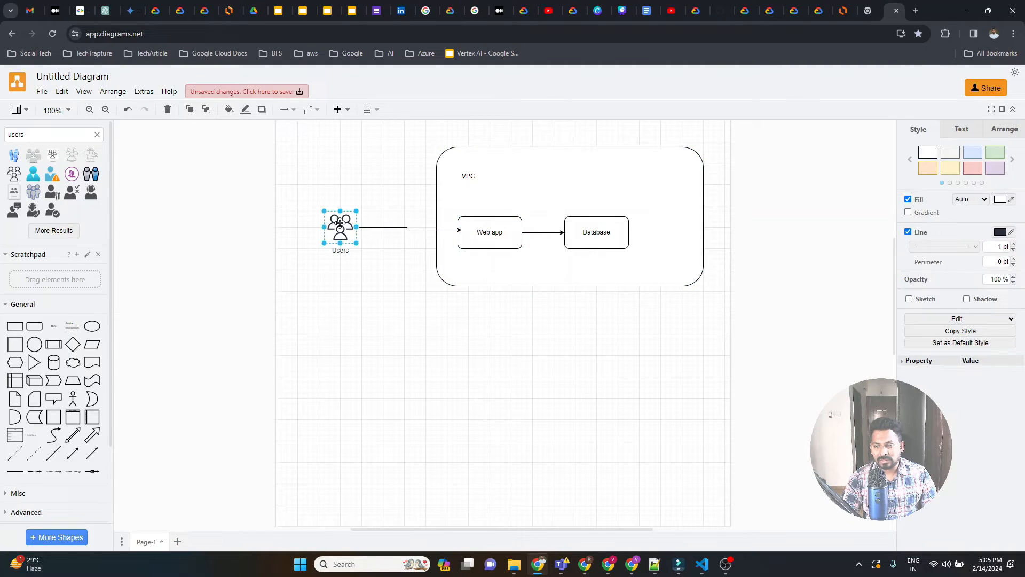
left_click_drag(340, 226, 343, 226)
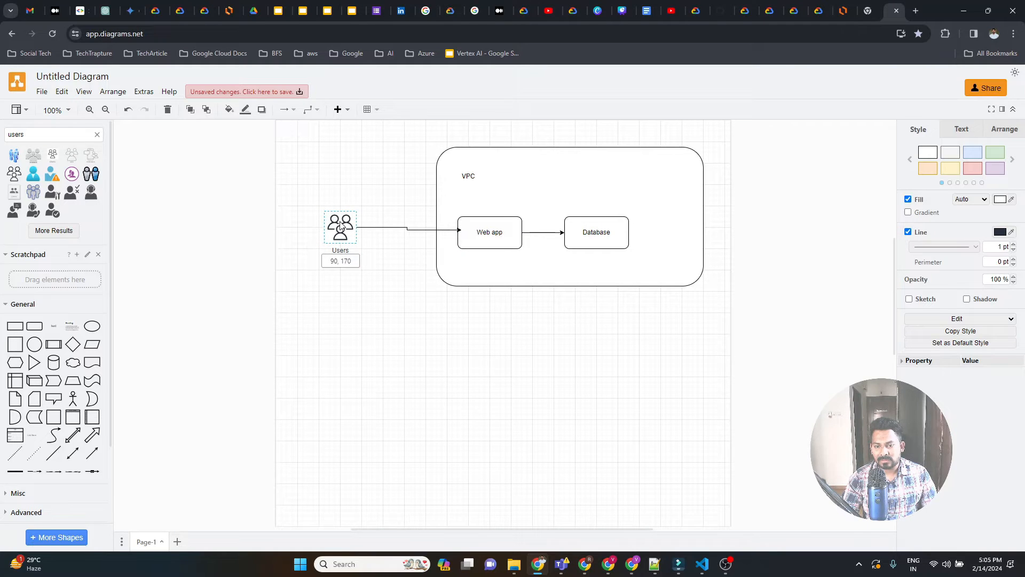
left_click(425, 229)
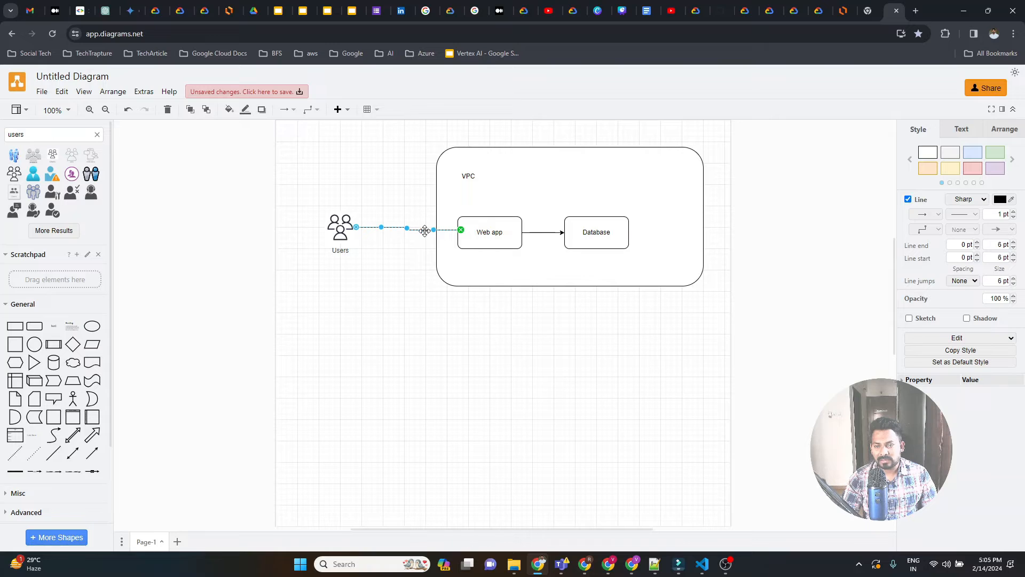
left_click(415, 246)
left_click(454, 231)
left_click(459, 226)
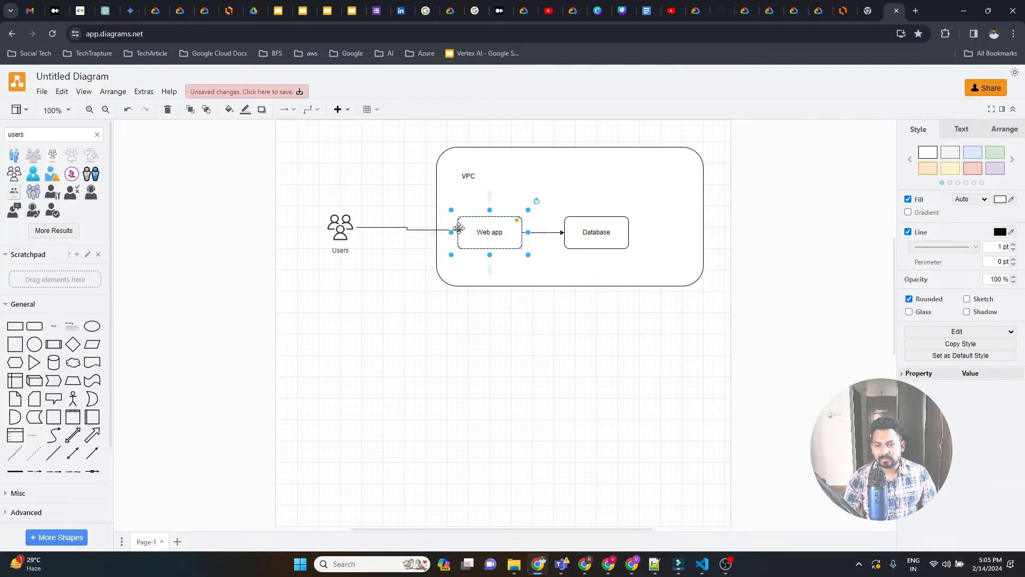
left_click(427, 229)
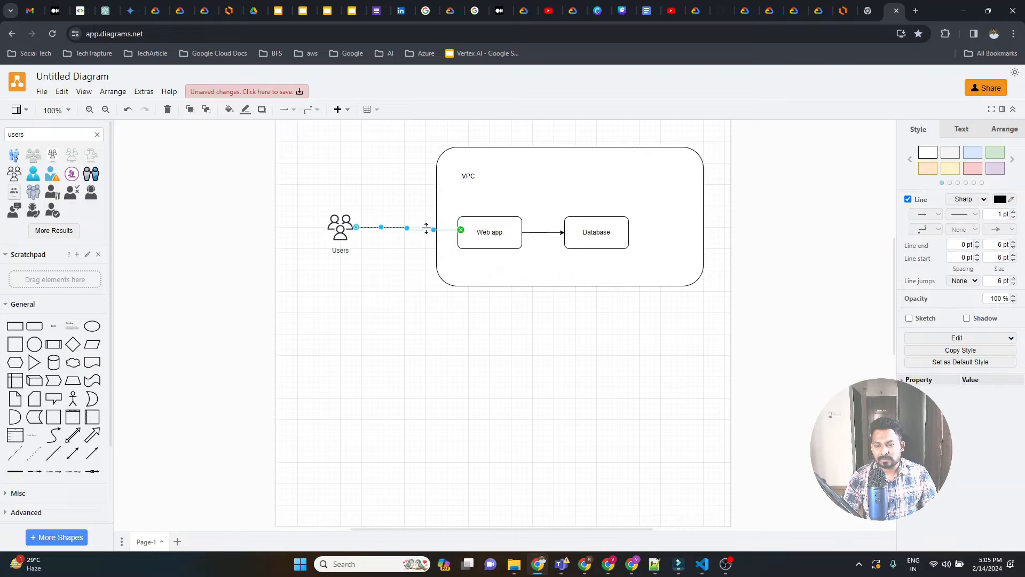
left_click(459, 230)
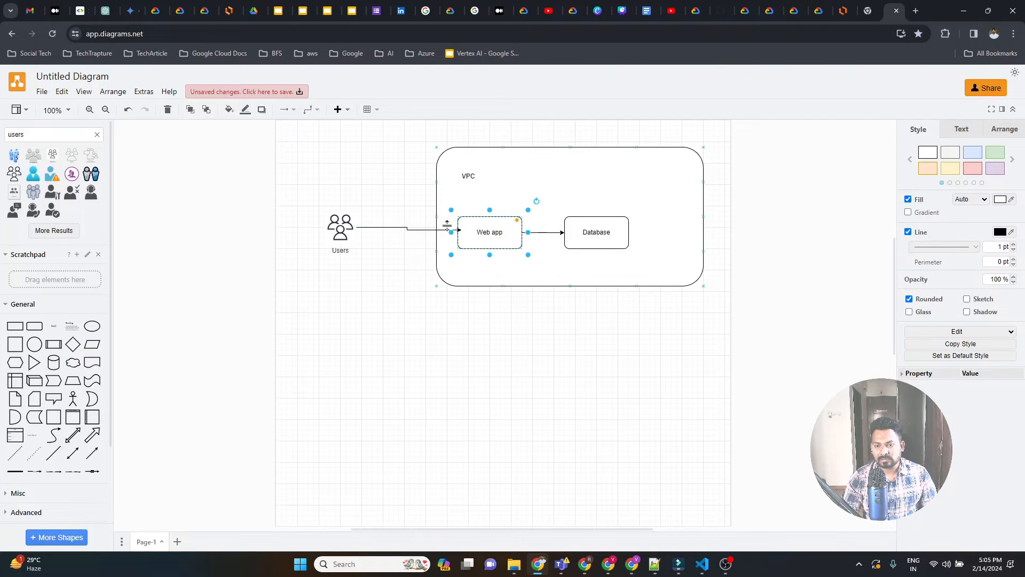
left_click(393, 227)
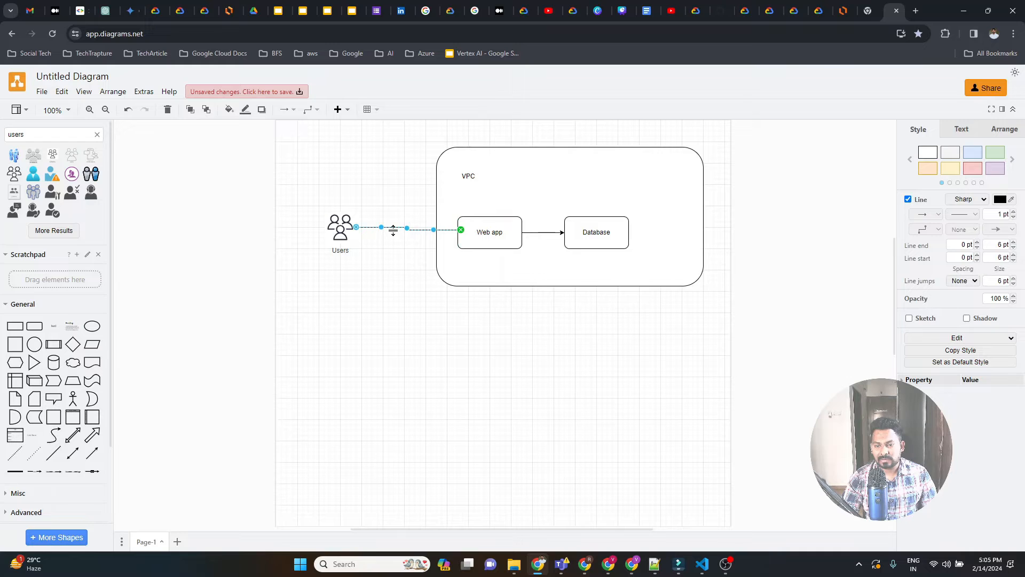
mouse_move(344, 228)
left_mouse_down()
mouse_move(399, 230)
mouse_move(328, 231)
left_mouse_up()
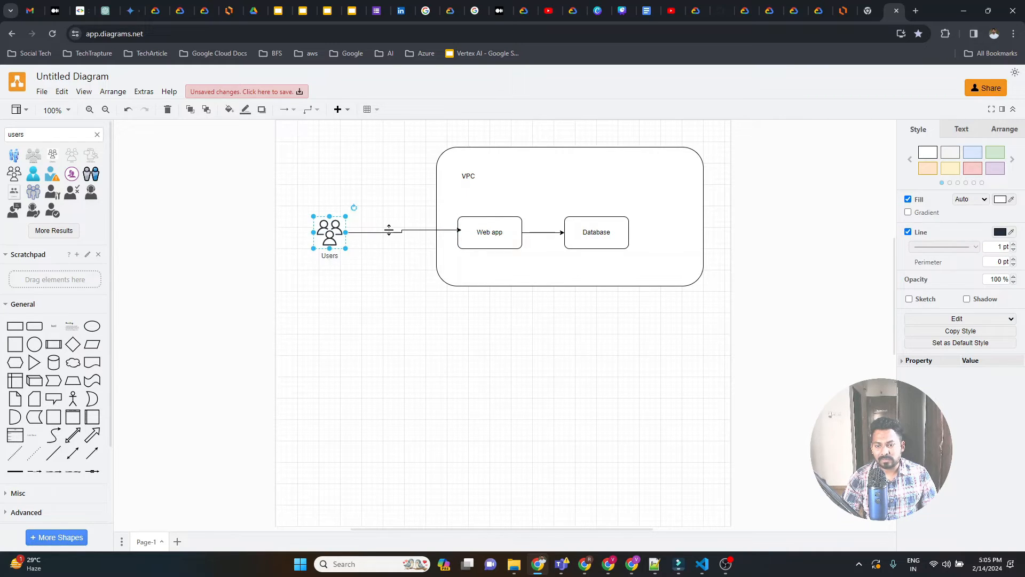
Delete the bent Users connector and draw a straight arrow from the Users icon to the Web app box.
left_click(389, 230)
key("Delete")
left_click(329, 232)
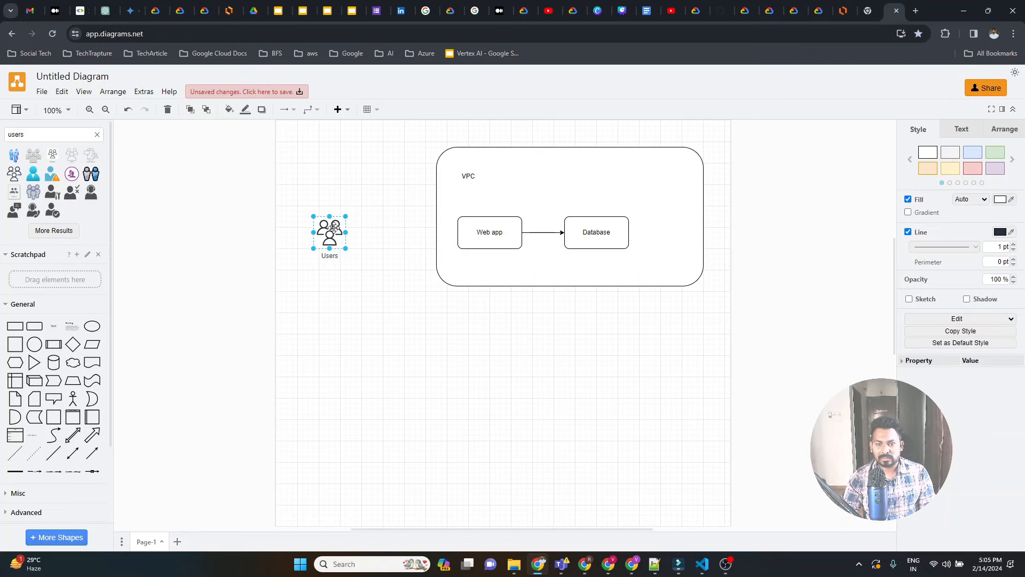
left_click_drag(365, 233, 473, 231)
left_click(484, 328)
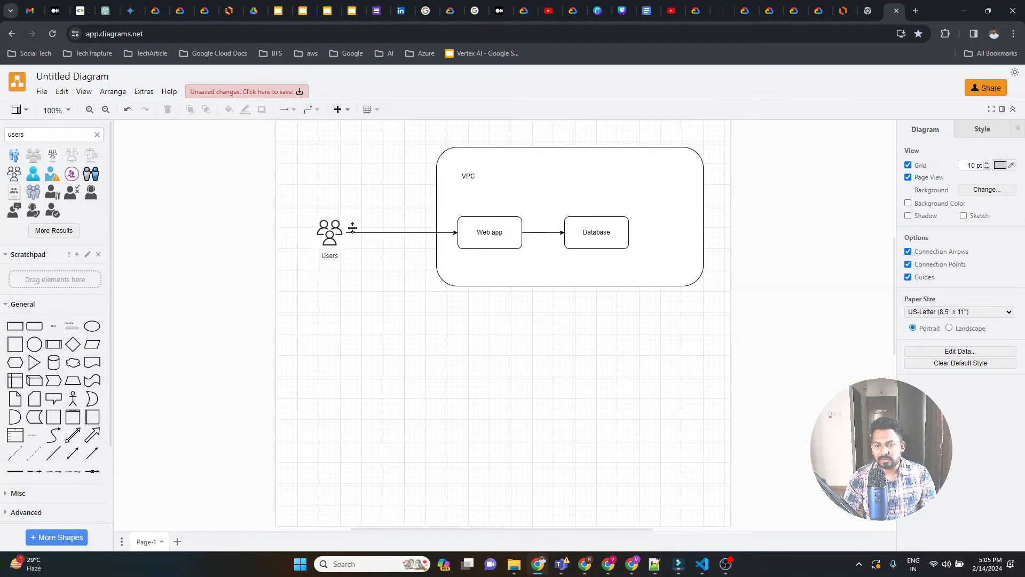
Add another rounded box just below the VPC container, outside it, and label it "Bucket".
left_click(596, 238)
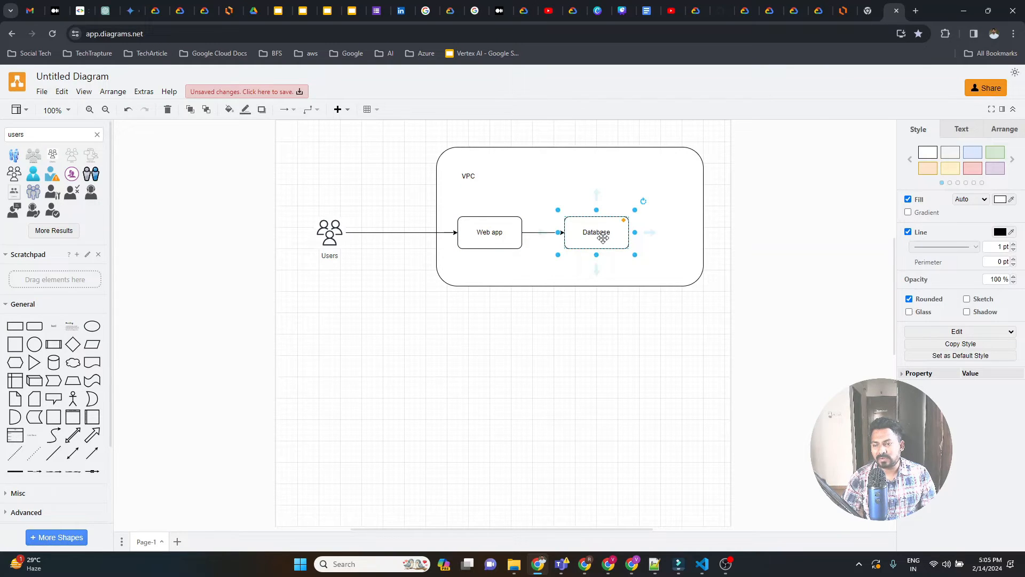
left_click_drag(573, 216, 568, 170)
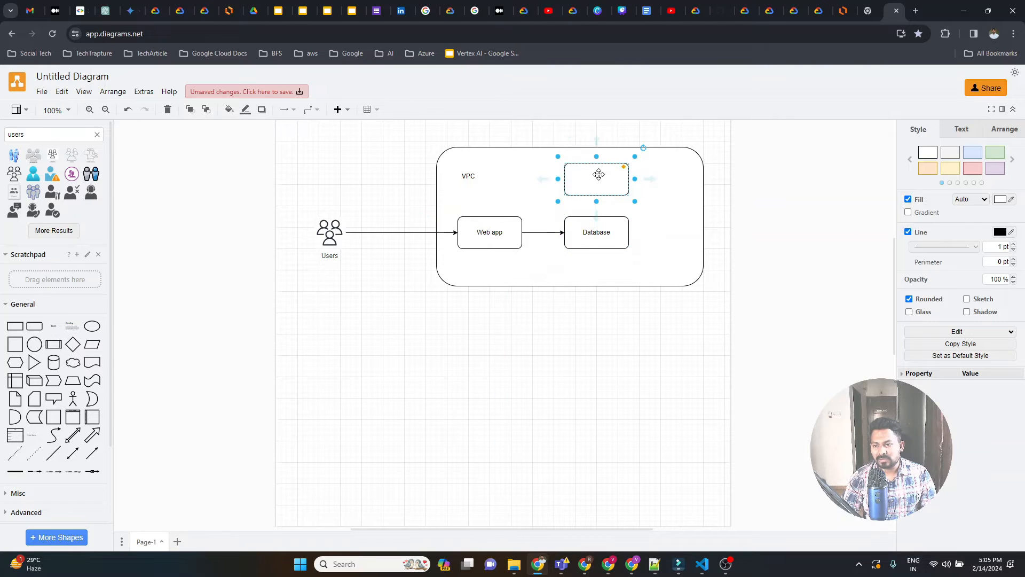
double_click(599, 174)
left_click_drag(607, 177, 611, 327)
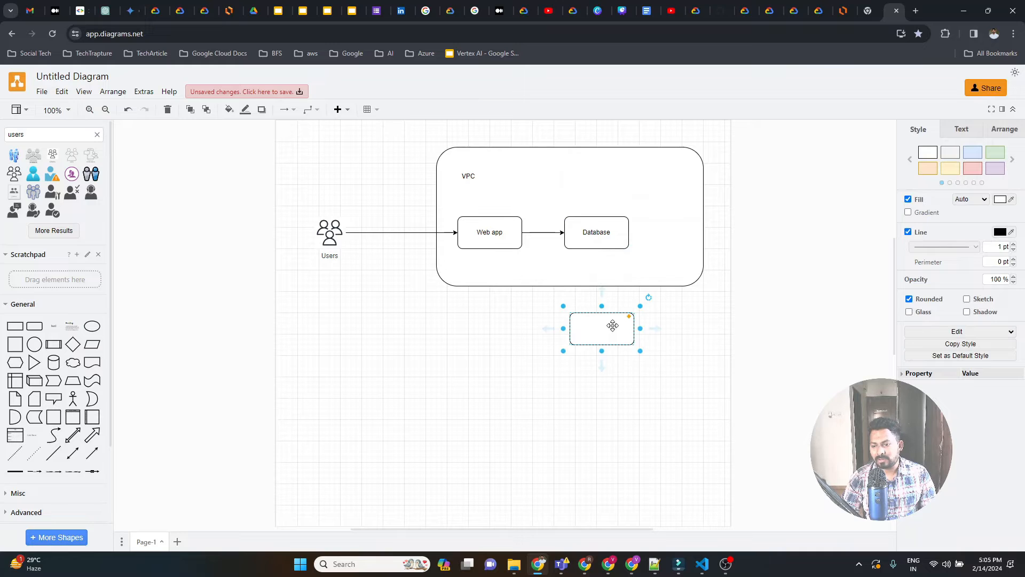
double_click(605, 327)
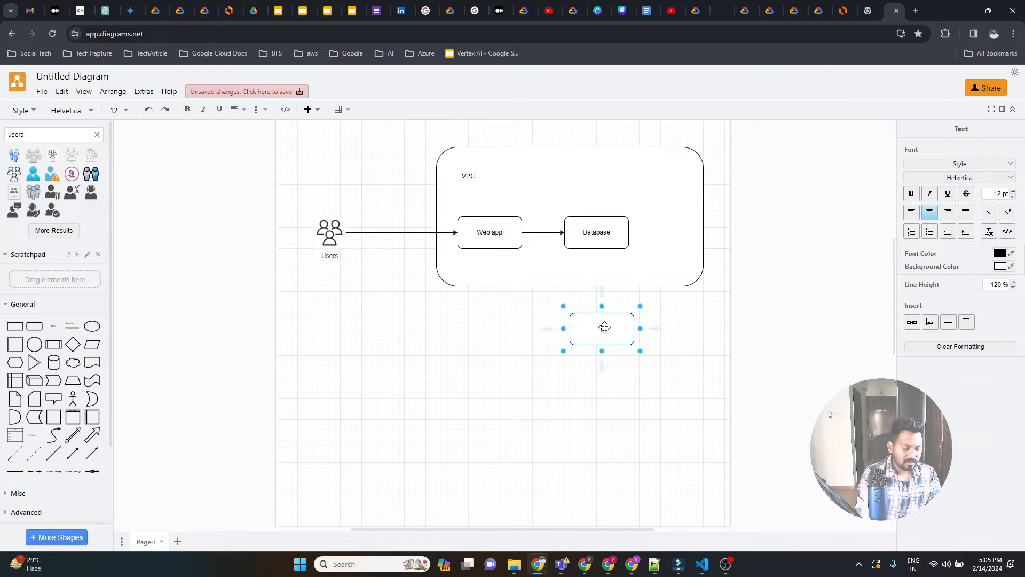
type("Bucket")
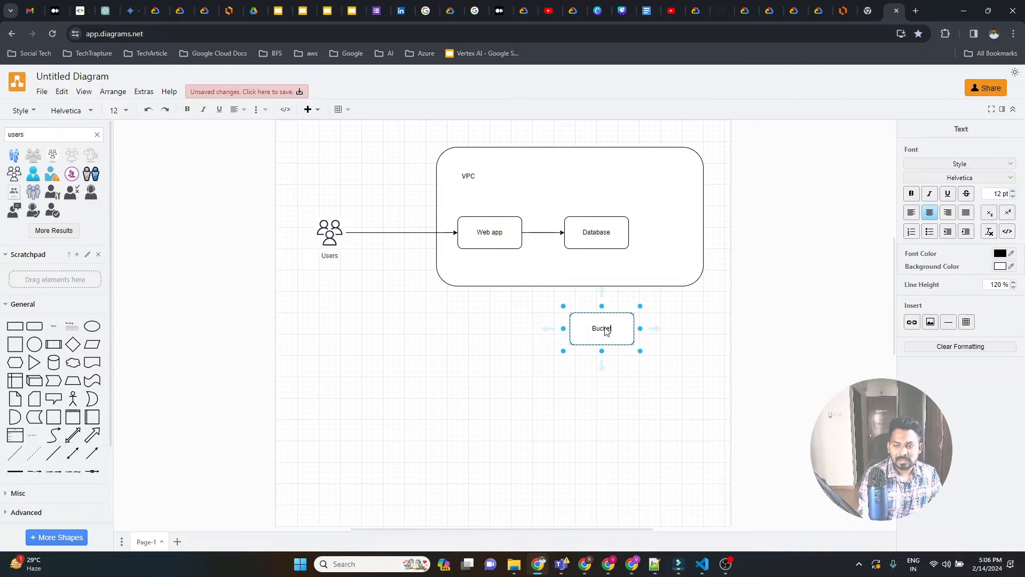
left_click(675, 340)
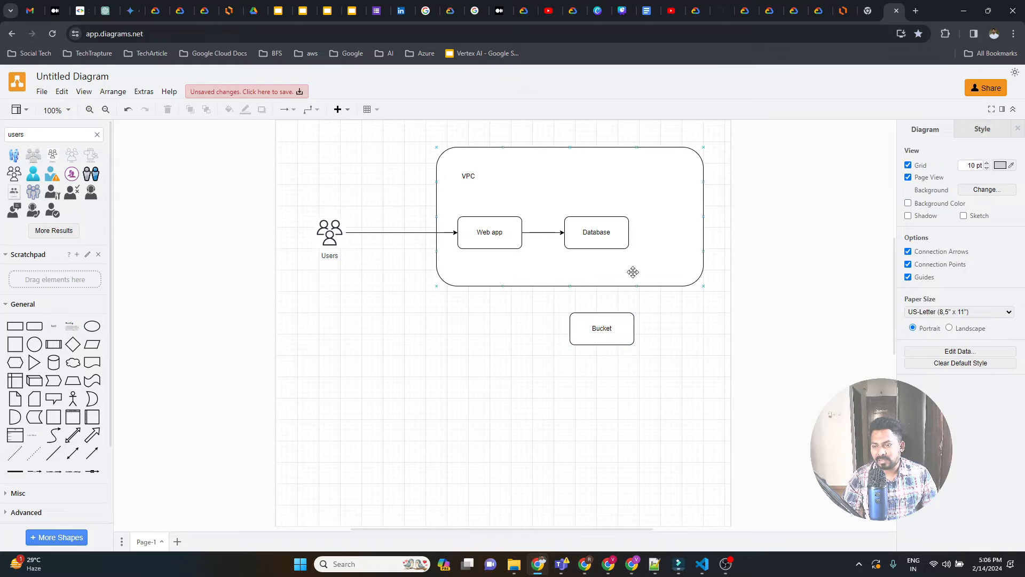
Connect the Database box to the Bucket box with an arrow, and the Bucket box back to the Users icon.
left_click(601, 240)
left_click_drag(598, 274, 326, 248)
left_click(592, 326)
left_click(377, 319)
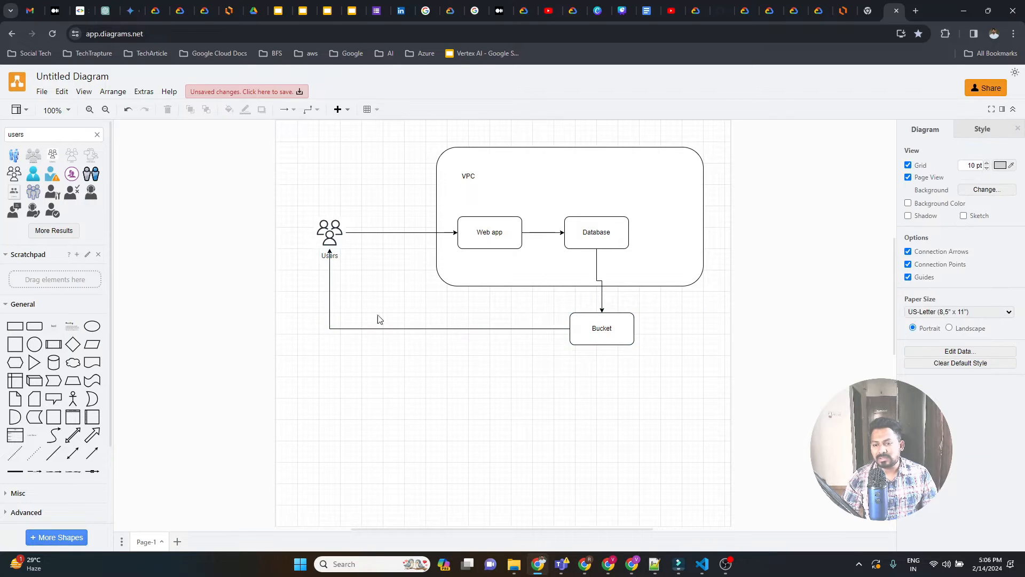
Place a text label reading "email" beneath the horizontal arrow running from the Bucket to the Users icon.
left_click_drag(54, 326, 449, 342)
double_click(472, 343)
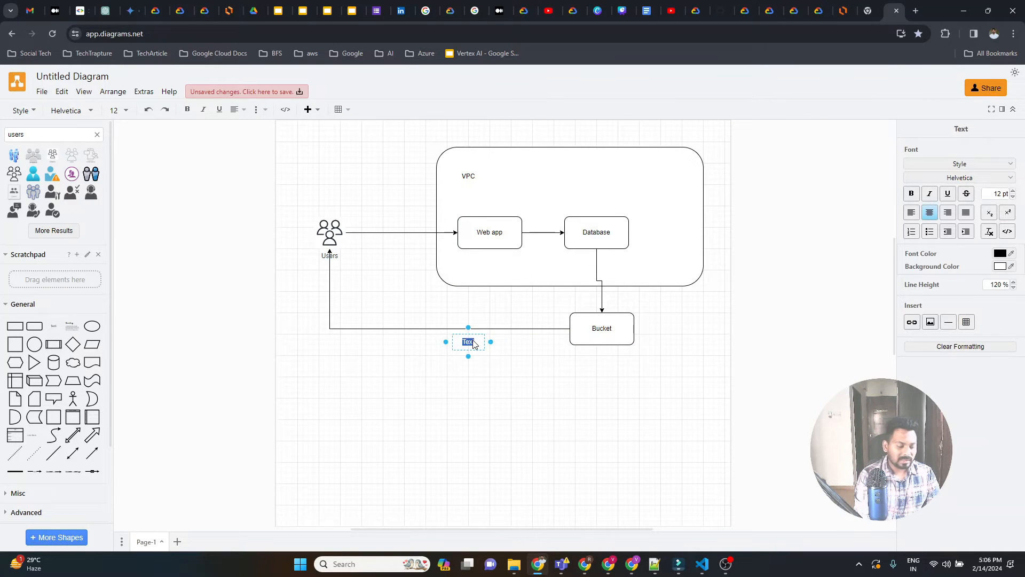
type("email")
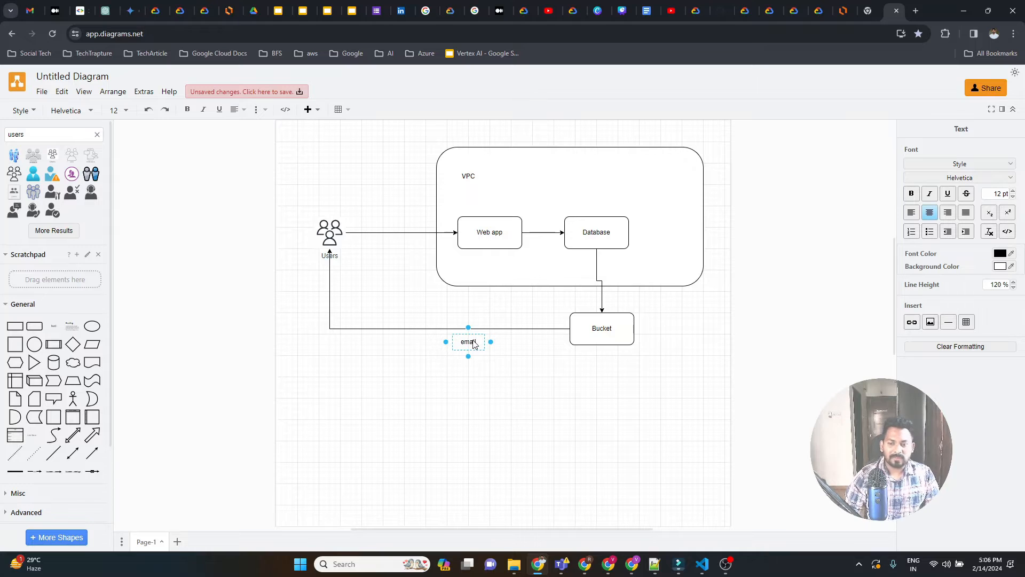
left_click(547, 401)
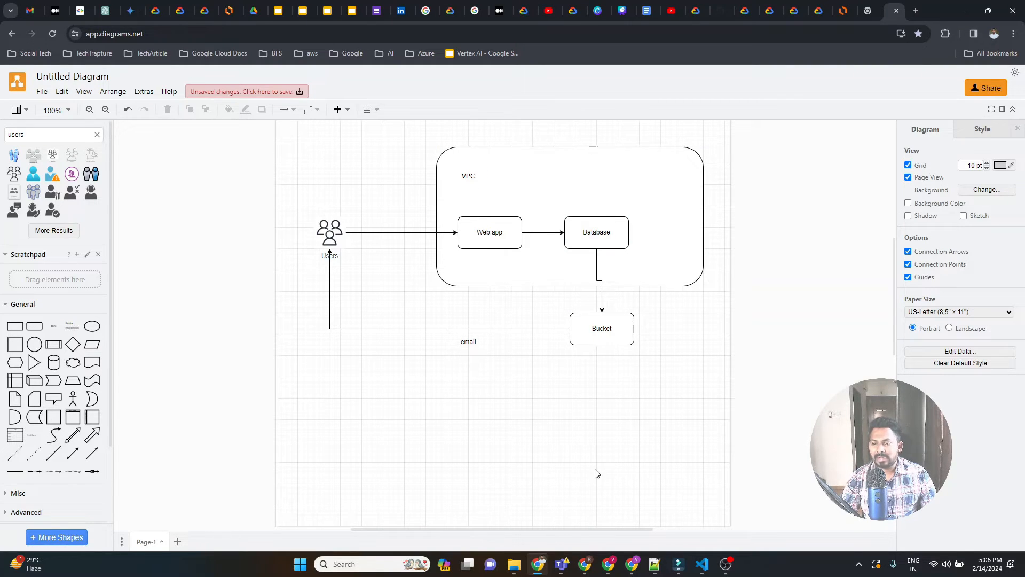
Add a second page to the diagram, look back at Page-1, and return to the new blank page.
left_click(178, 542)
left_click(141, 542)
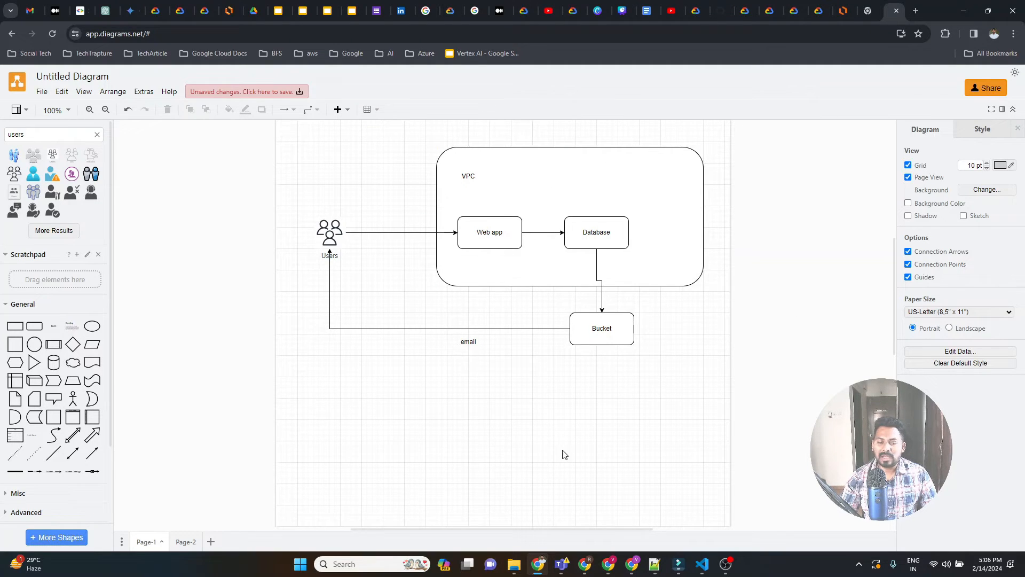
left_click(181, 541)
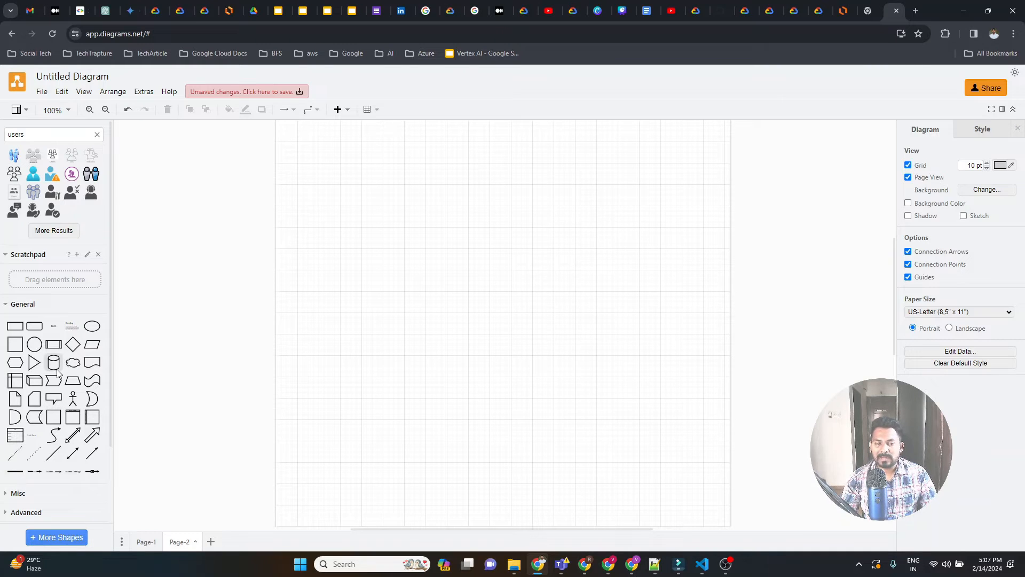
Replace the "users" search in the shape library with a search for "gcs bucket".
double_click(44, 138)
key("BackSpace")
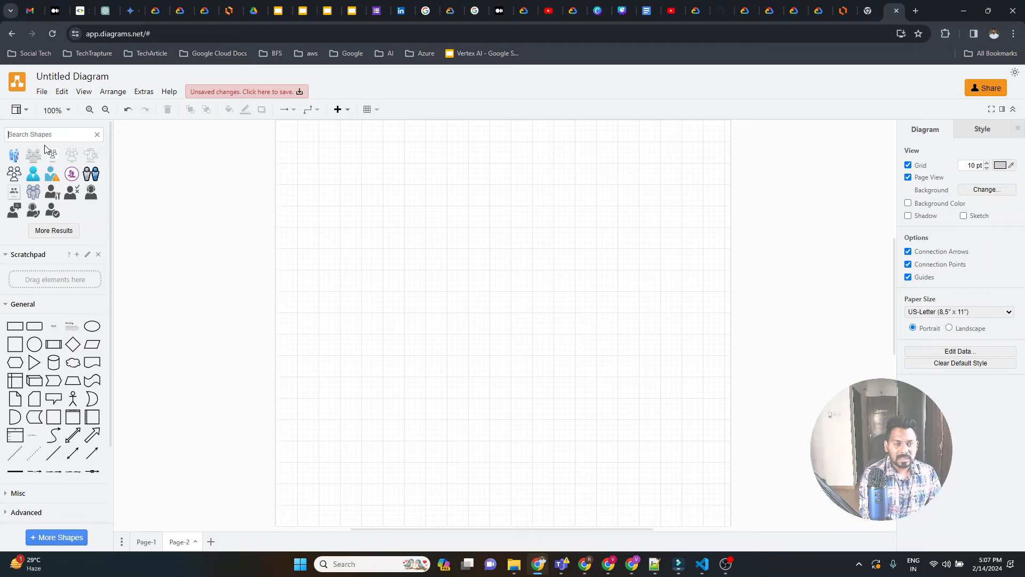
type("hd")
key("BackSpace")
key("BackSpace")
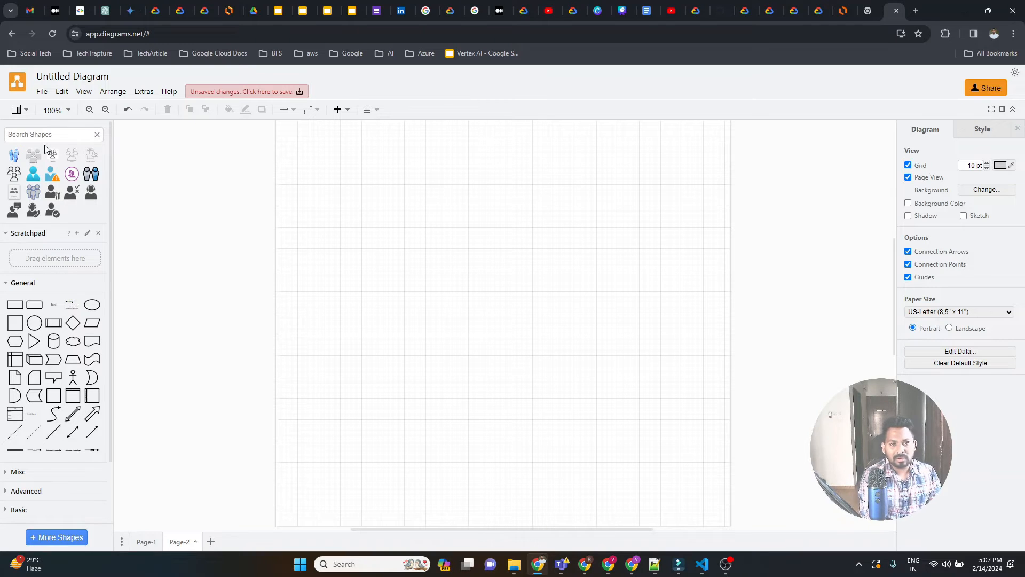
type("gcs bucket")
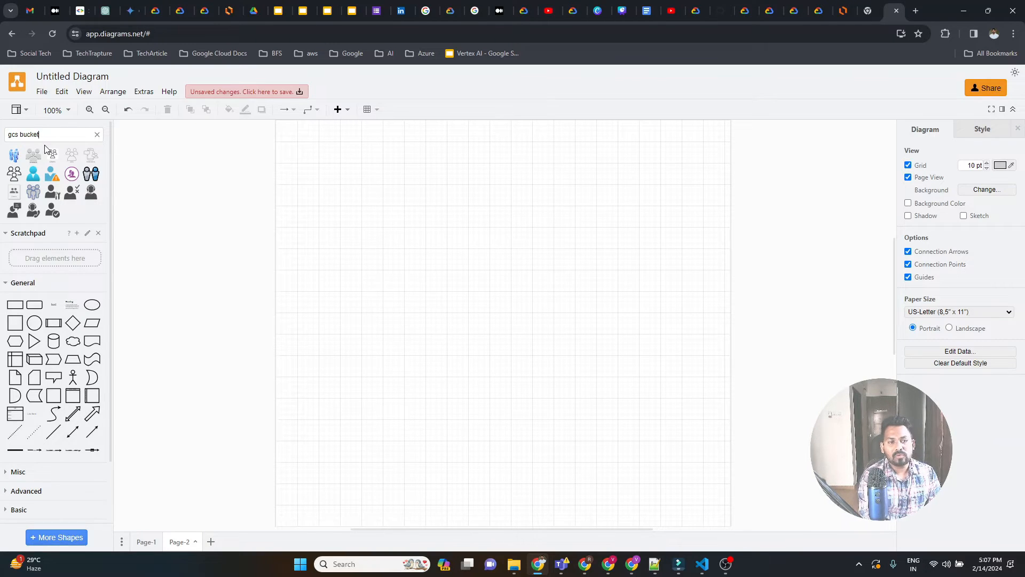
key("Return")
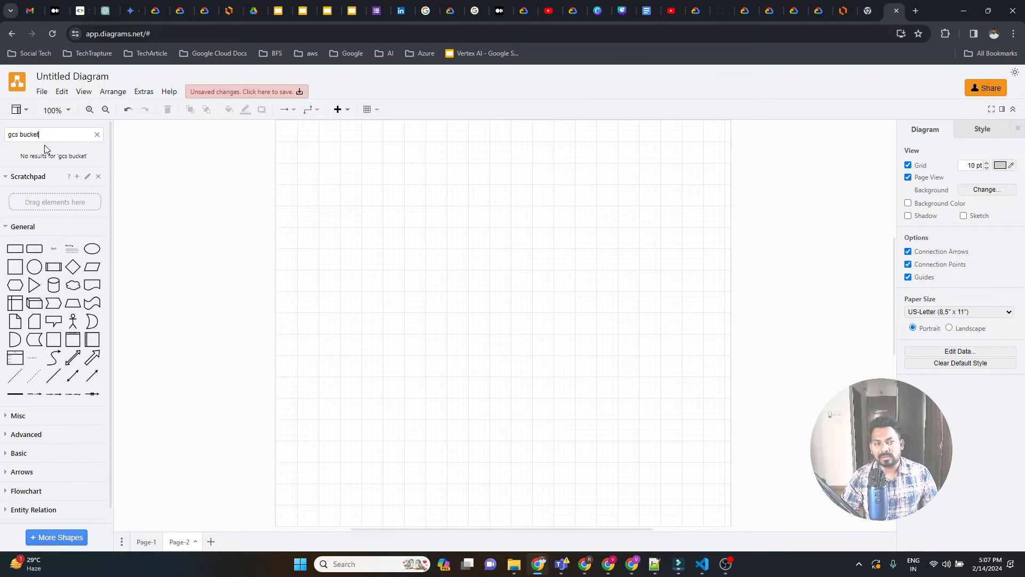
scroll(24, 422, "down", 1)
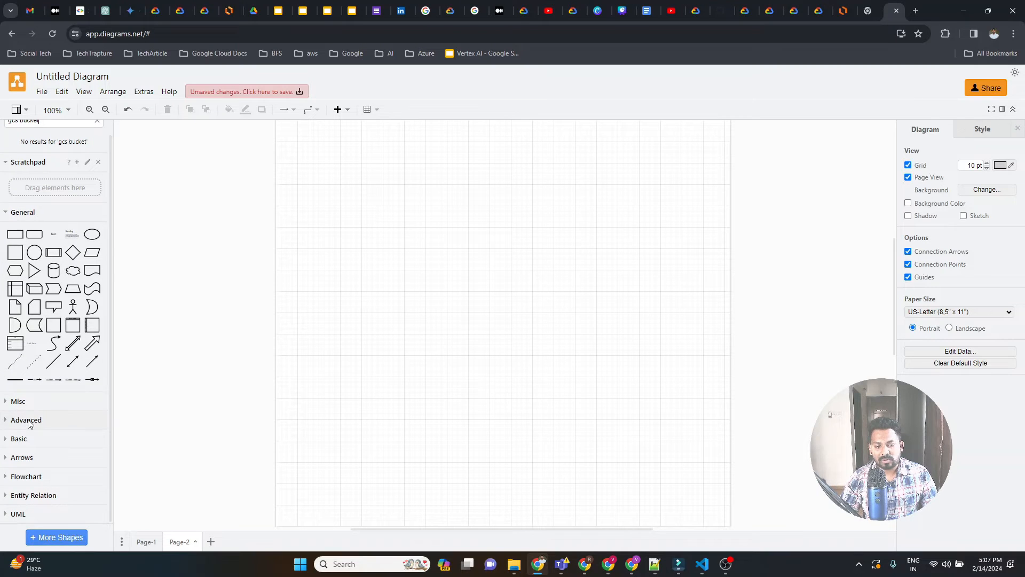
left_click(51, 539)
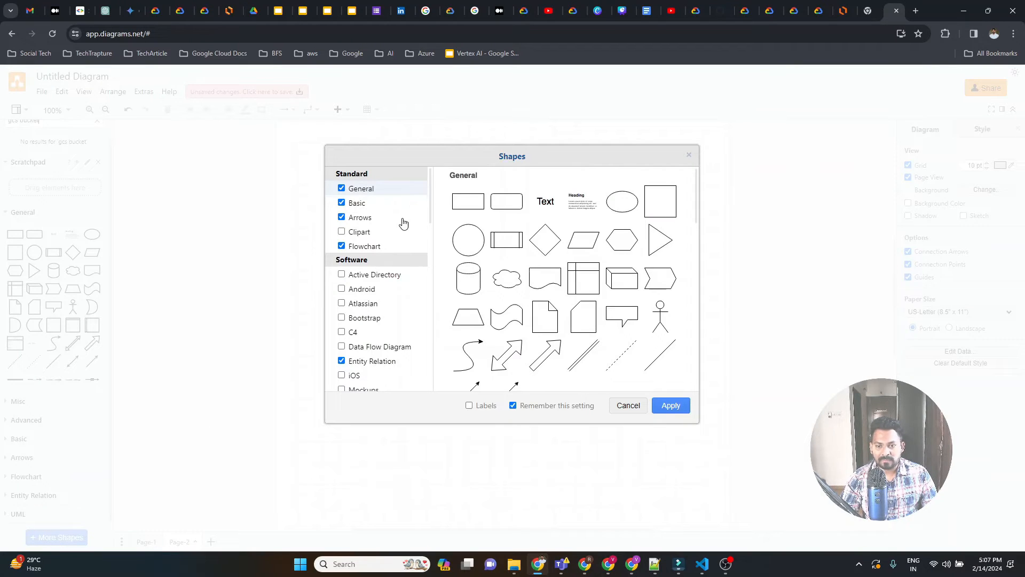
left_click_drag(430, 200, 427, 263)
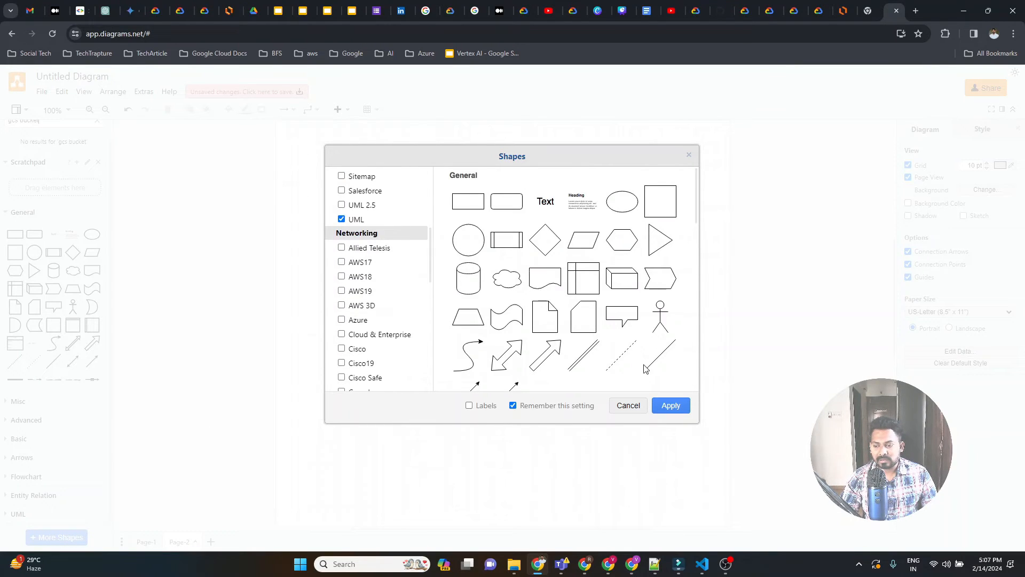
left_click(624, 409)
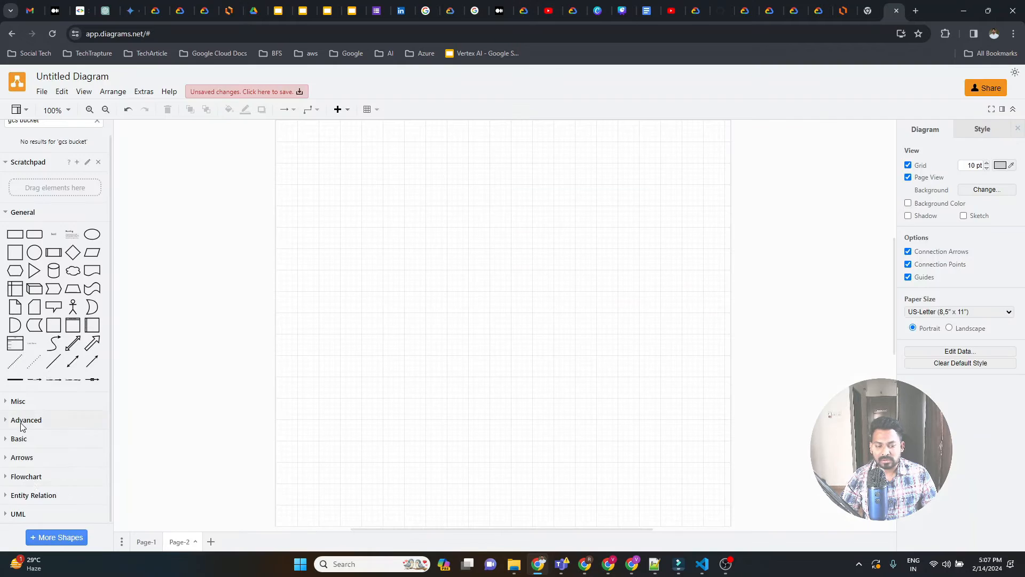
Enable the Google Cloud Platform and GCP Icons shape libraries under Networking and apply the selection.
left_click(54, 539)
left_click_drag(429, 200, 426, 283)
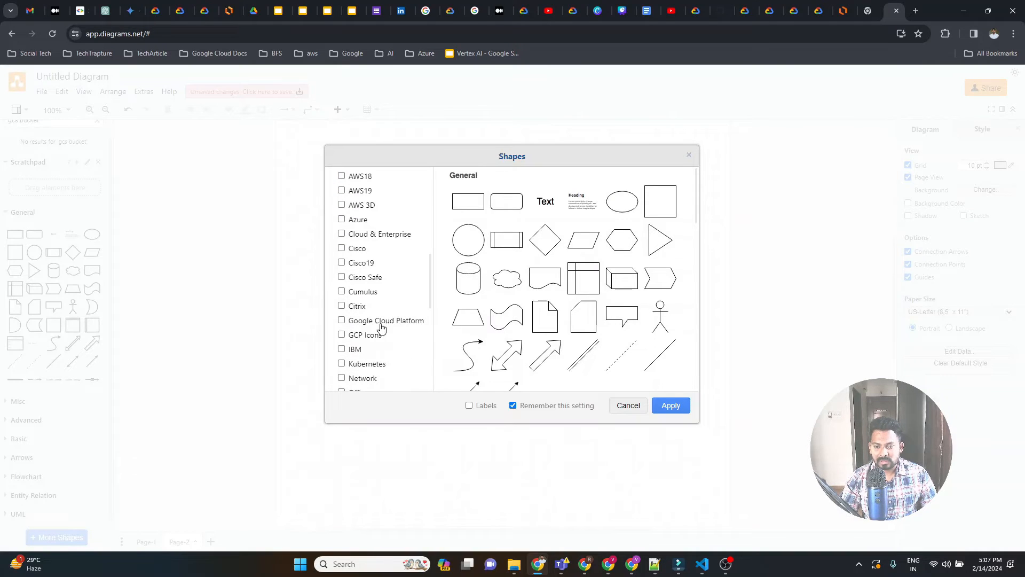
scroll(369, 203, "up", 1)
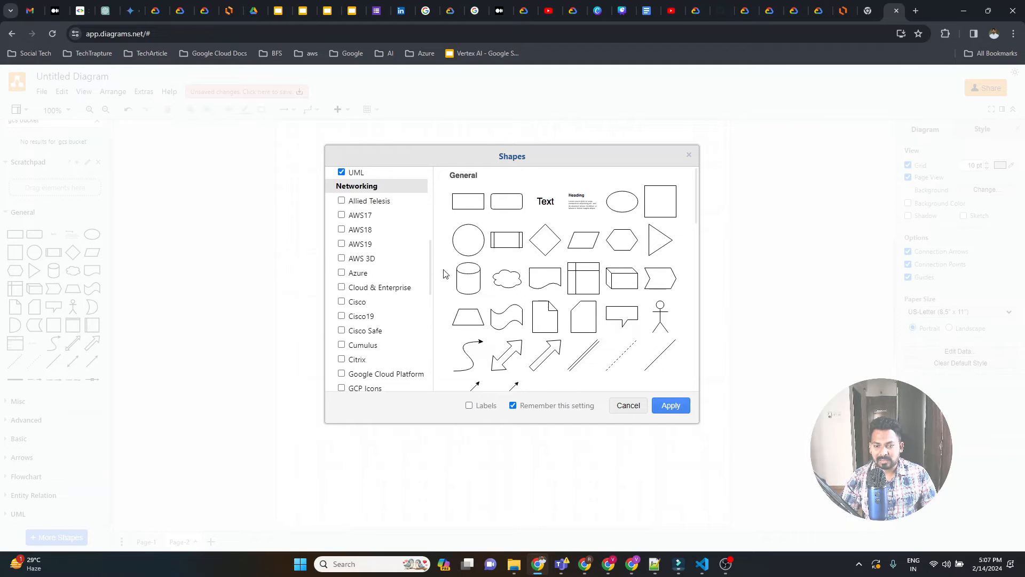
left_click_drag(431, 256, 431, 289)
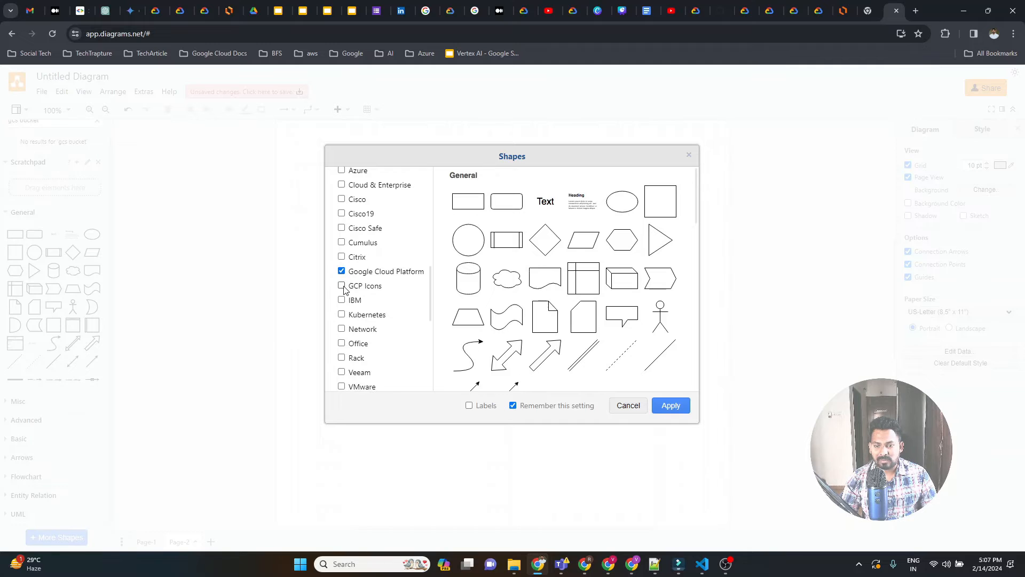
left_click(343, 286)
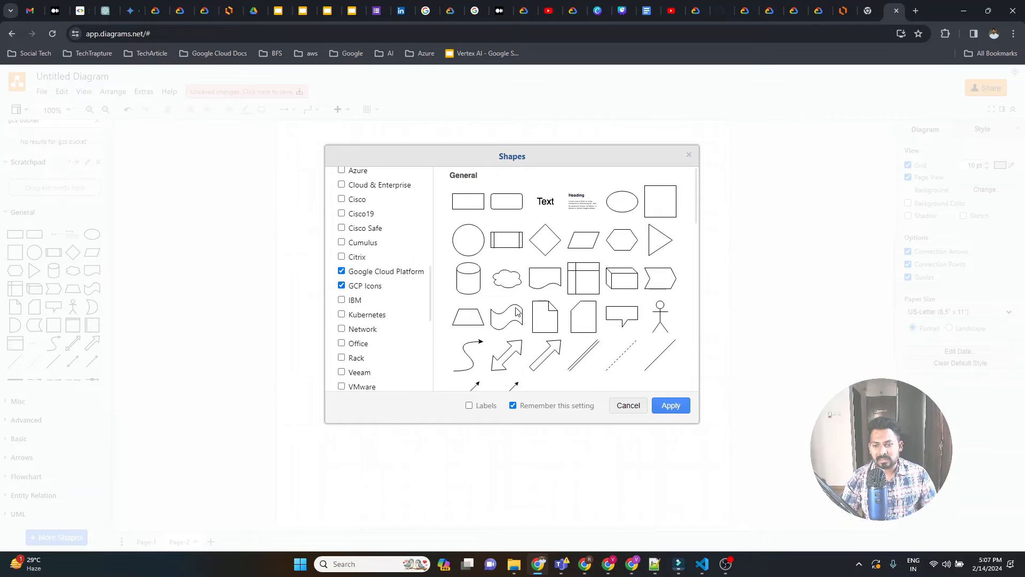
left_click(664, 406)
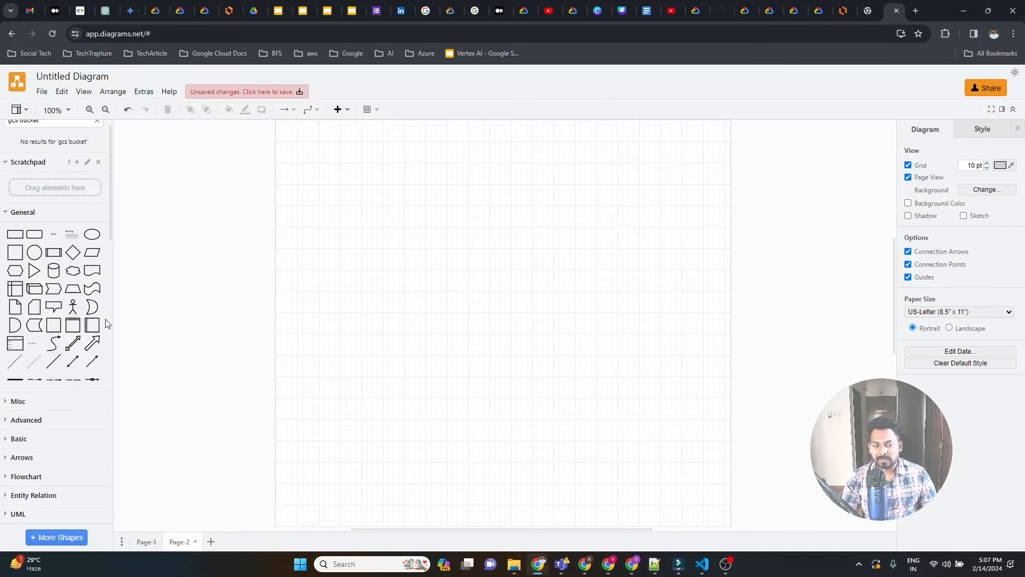
Examine the newly added GCP shape categories, expanding Paths and Zones and checking Service Cards.
scroll(96, 393, "down", 6)
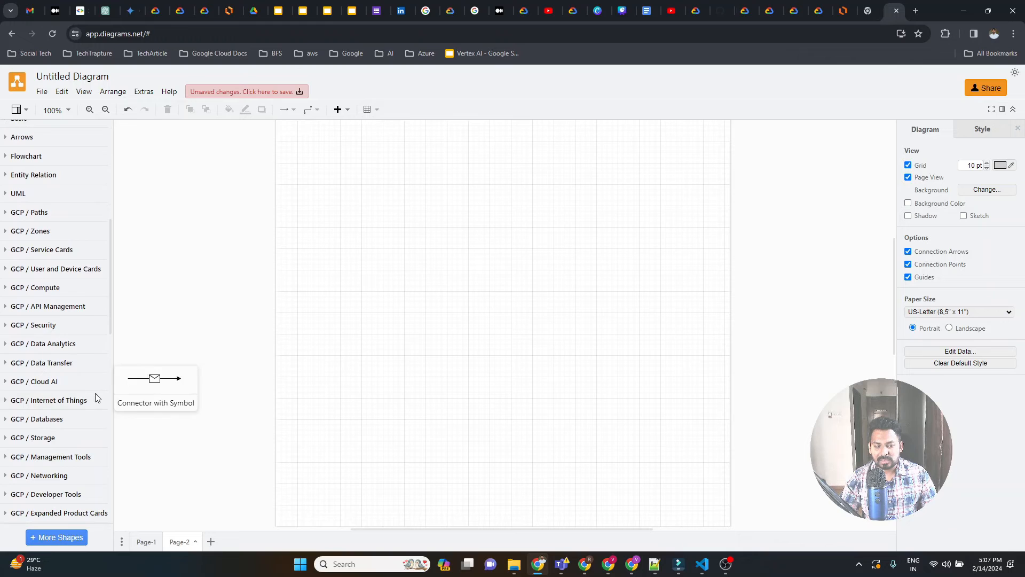
left_click(6, 214)
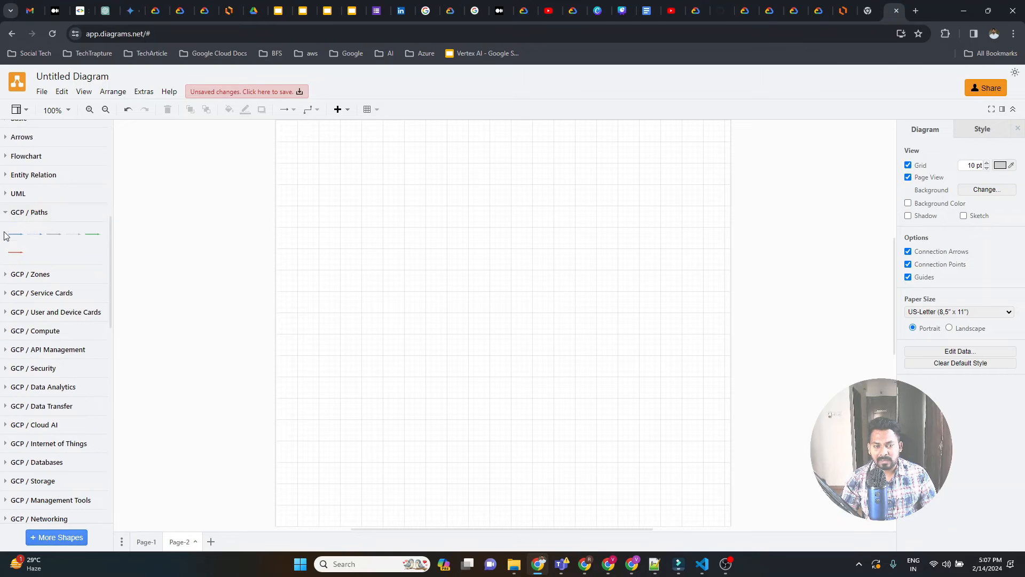
left_click(7, 275)
scroll(16, 283, "down", 1)
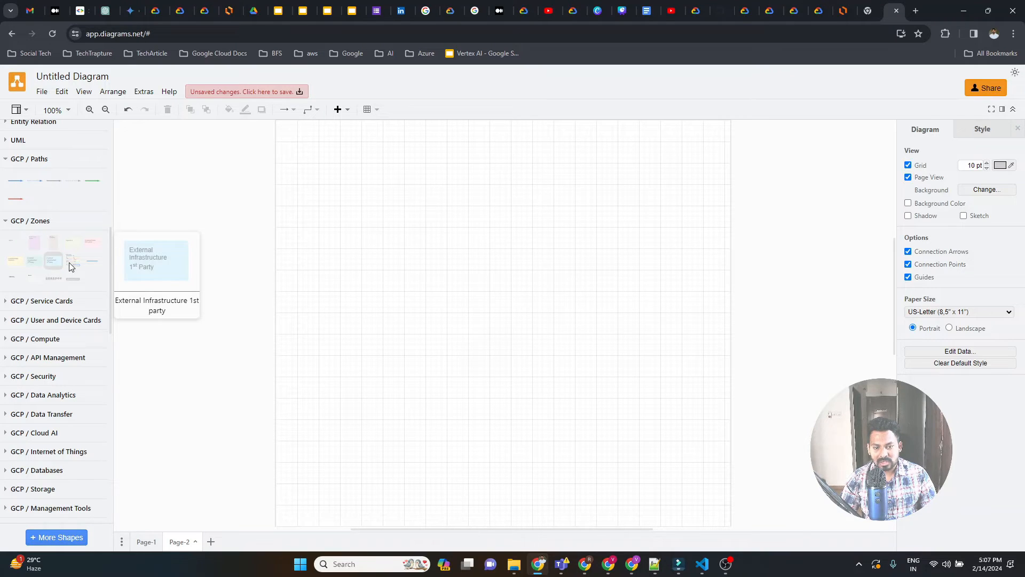
left_click(7, 304)
left_click(7, 301)
scroll(51, 276, "up", 1)
scroll(50, 276, "up", 2)
scroll(72, 318, "down", 6)
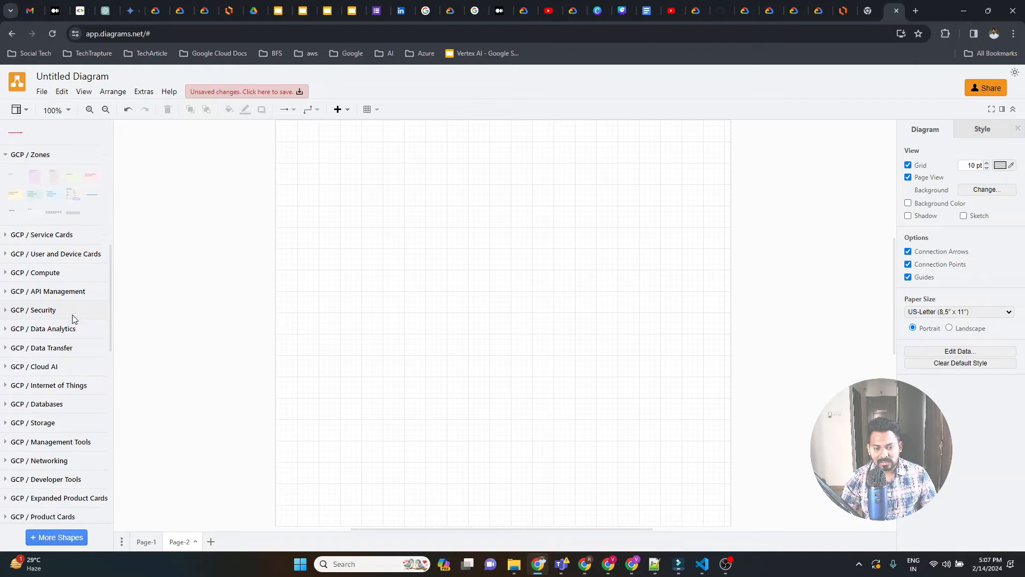
Browse the remaining GCP and GCP Icons categories, expanding GCP / Developer Tools and GCP Icons / Generic.
scroll(74, 317, "down", 2)
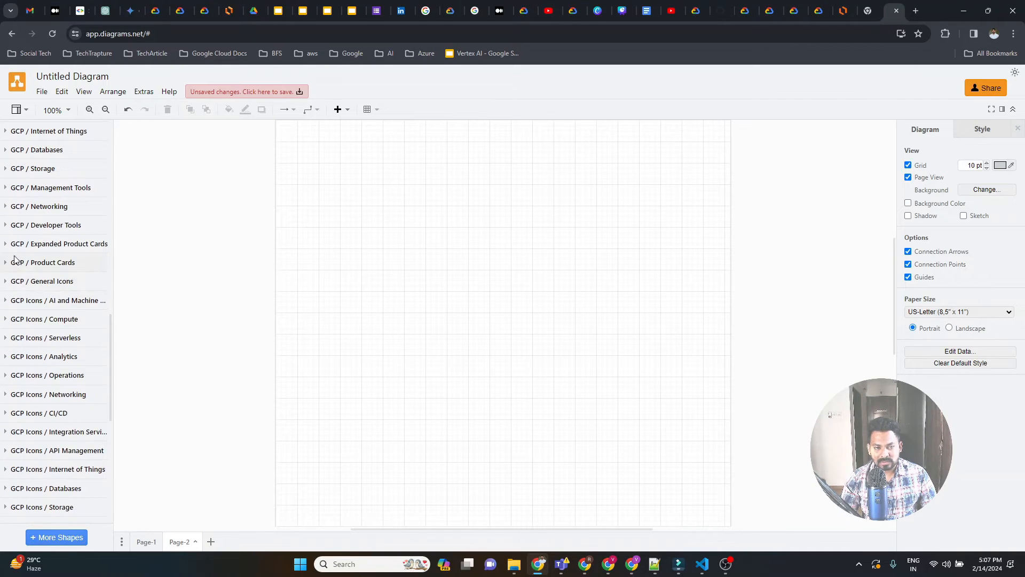
left_click(7, 230)
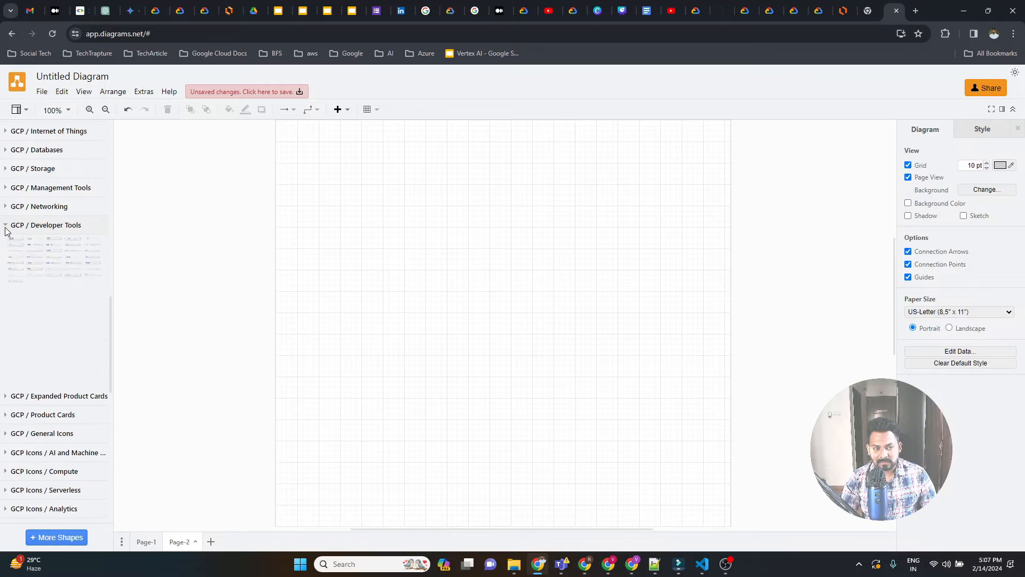
scroll(53, 310, "down", 3)
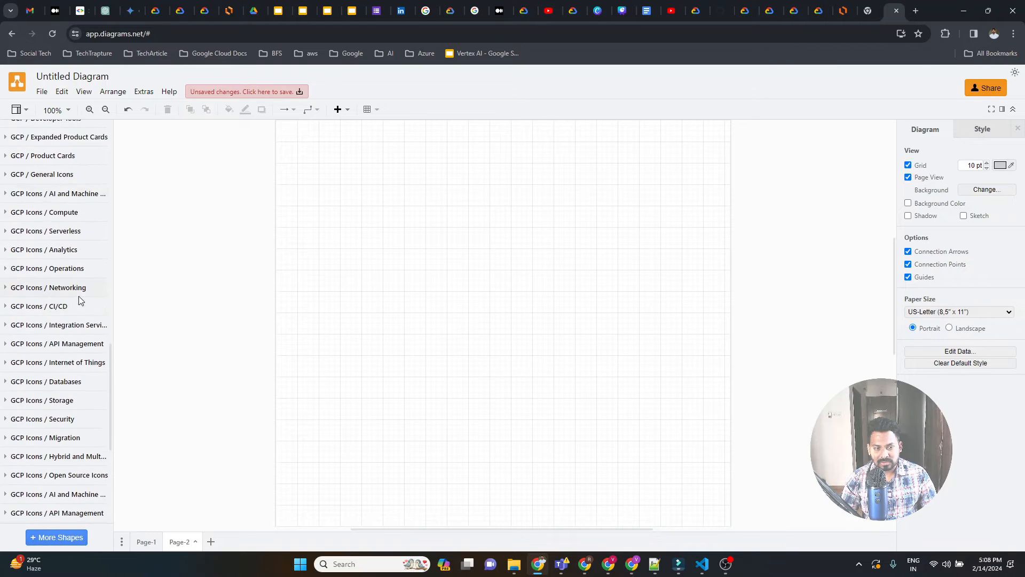
scroll(63, 324, "down", 2)
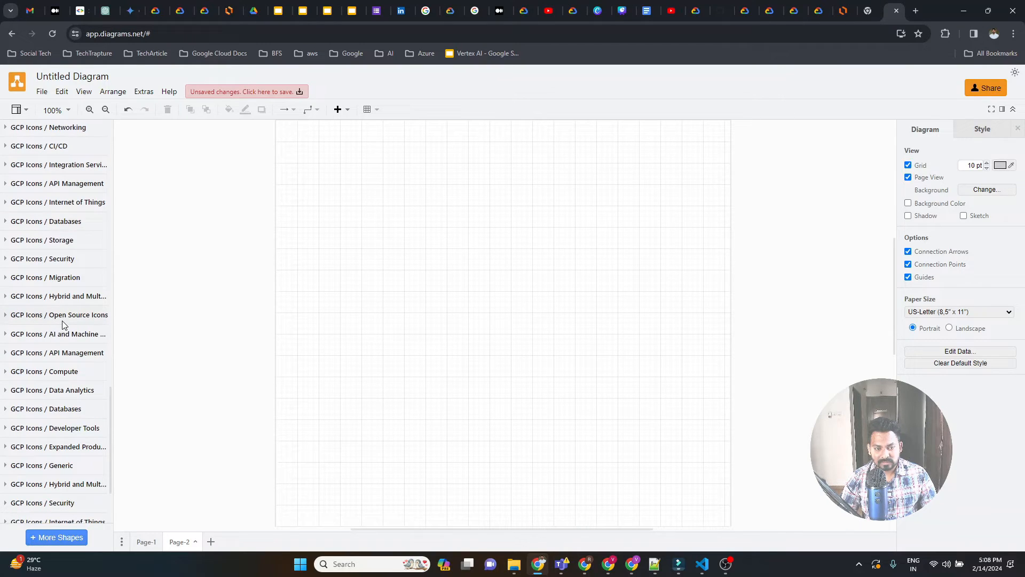
scroll(53, 341, "down", 2)
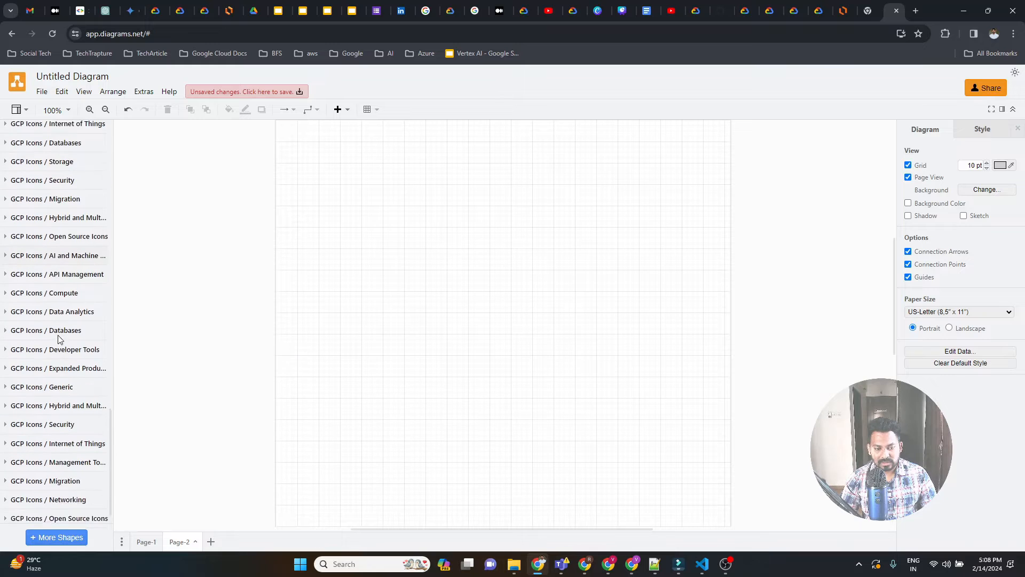
left_click(9, 366)
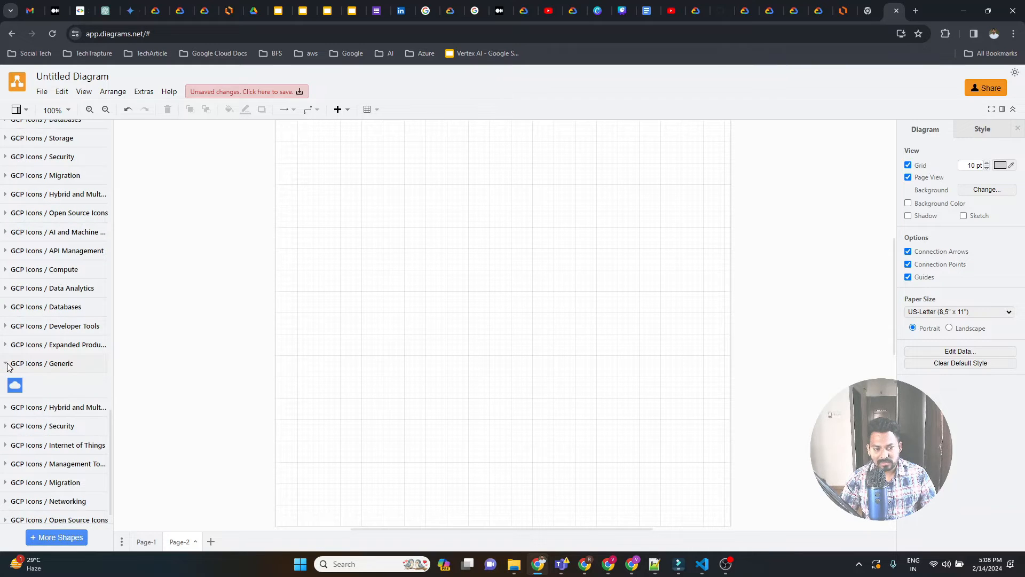
Draw a large rounded rectangle across most of the page and a smaller rounded rectangle inside its upper-left area.
scroll(71, 373, "up", 15)
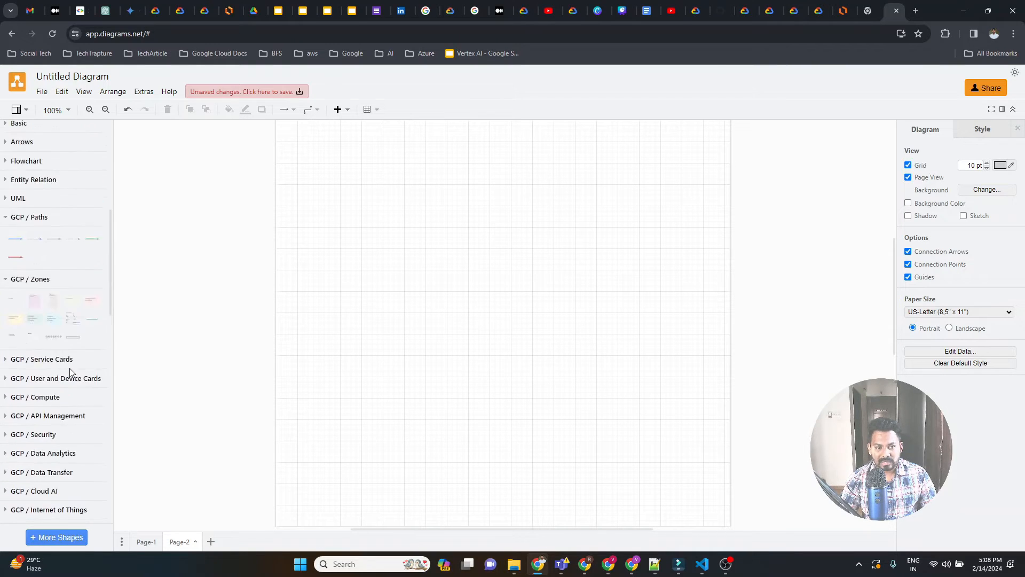
left_click_drag(34, 239, 307, 165)
left_click_drag(378, 200, 726, 462)
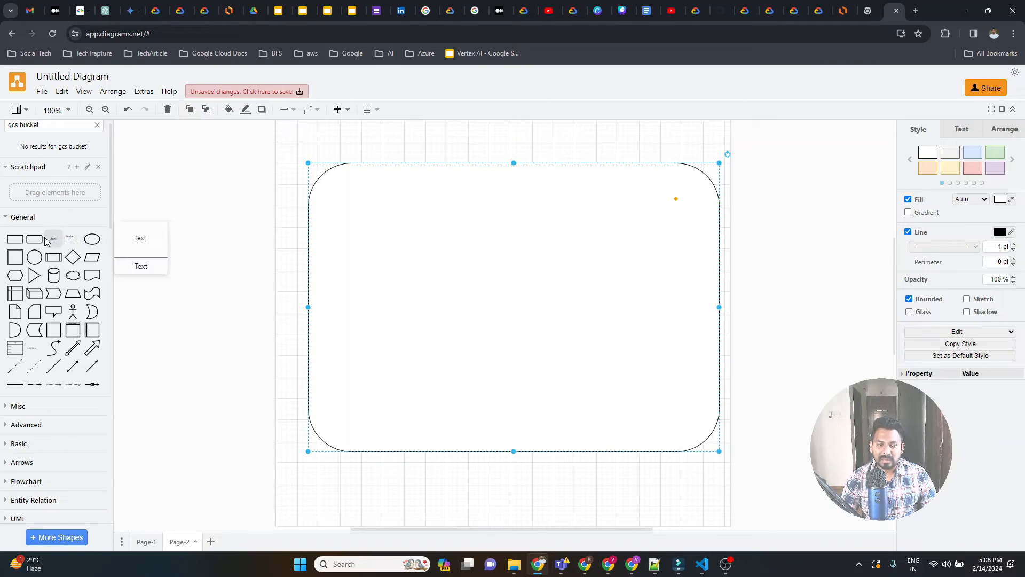
left_click_drag(34, 239, 333, 193)
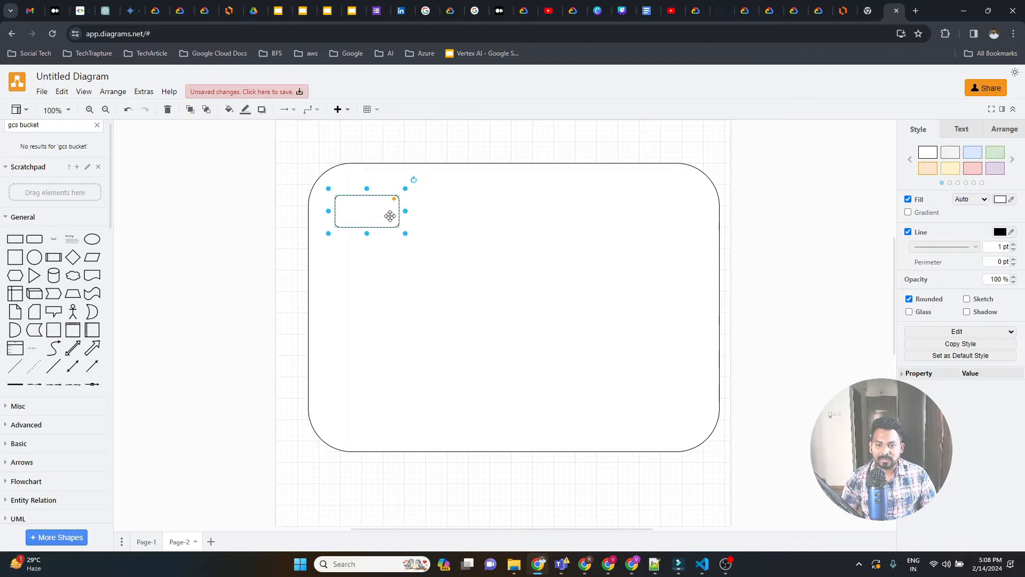
left_click_drag(400, 228, 459, 326)
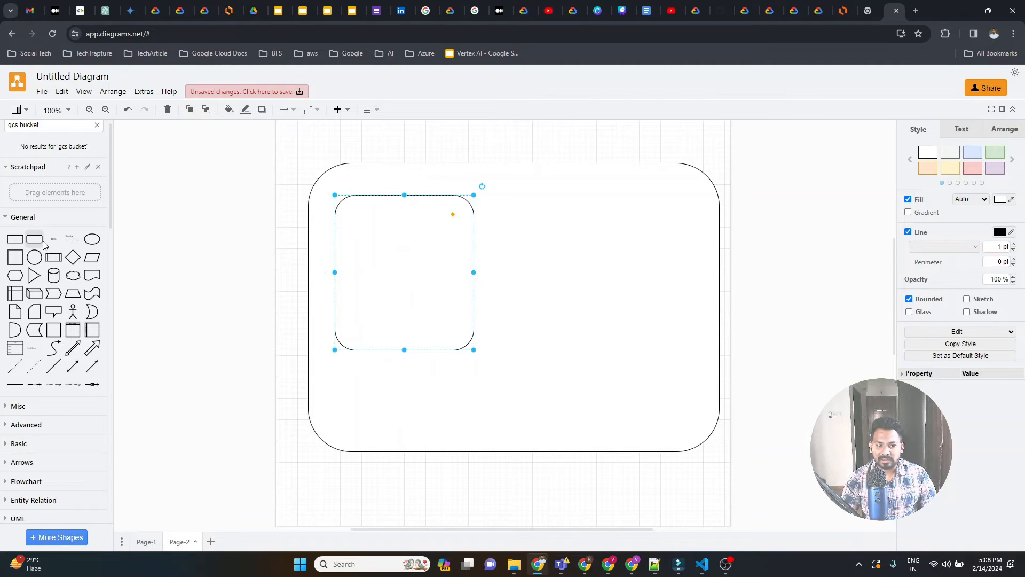
Add a text label reading "App project" in the upper-left corner of the inner rounded rectangle.
left_click_drag(53, 239, 344, 201)
double_click(361, 209)
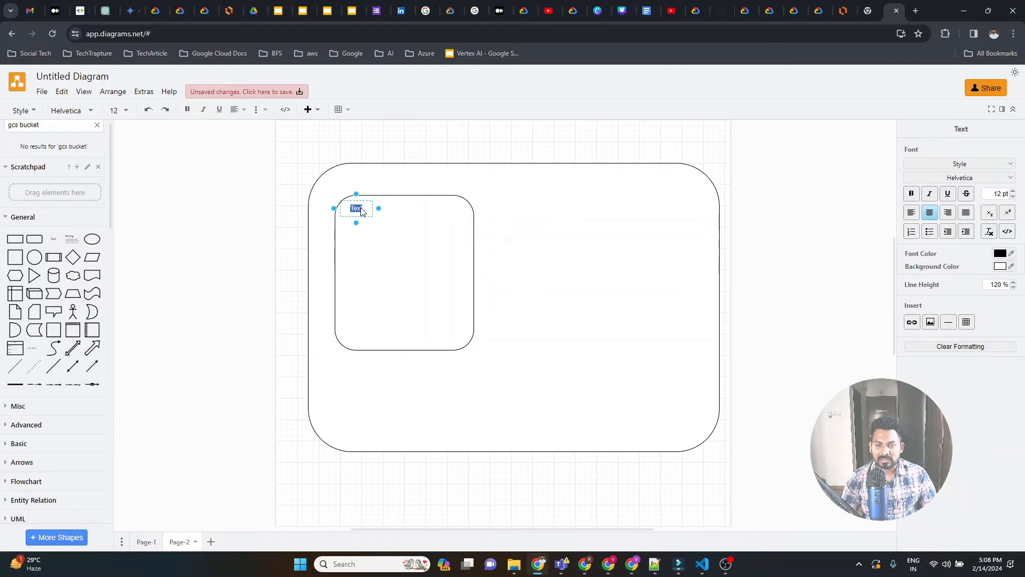
type("App project")
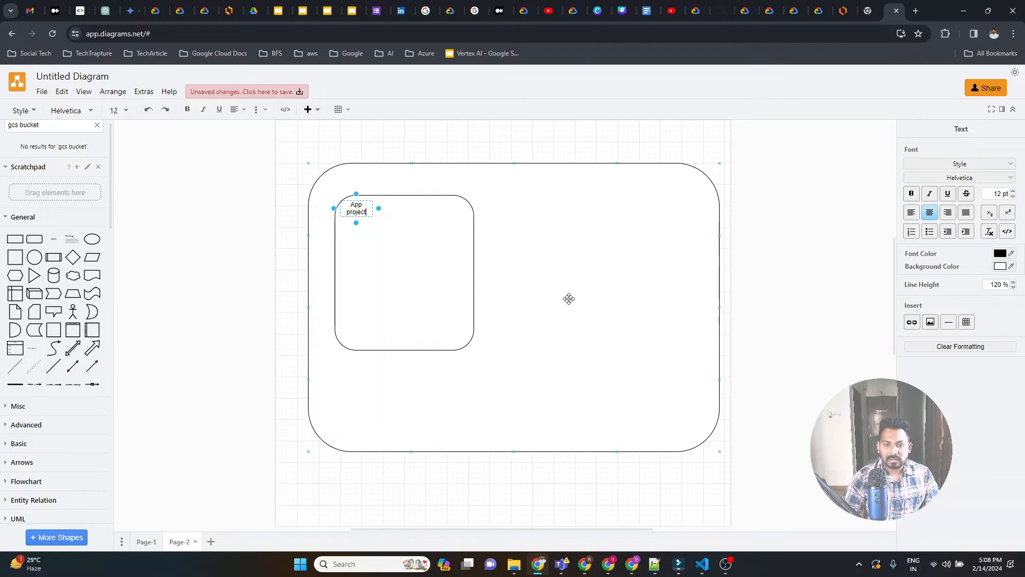
left_click(490, 293)
Duplicate the App project box, place the copy beside it at 410, 140, and label it "data project".
left_click(434, 276)
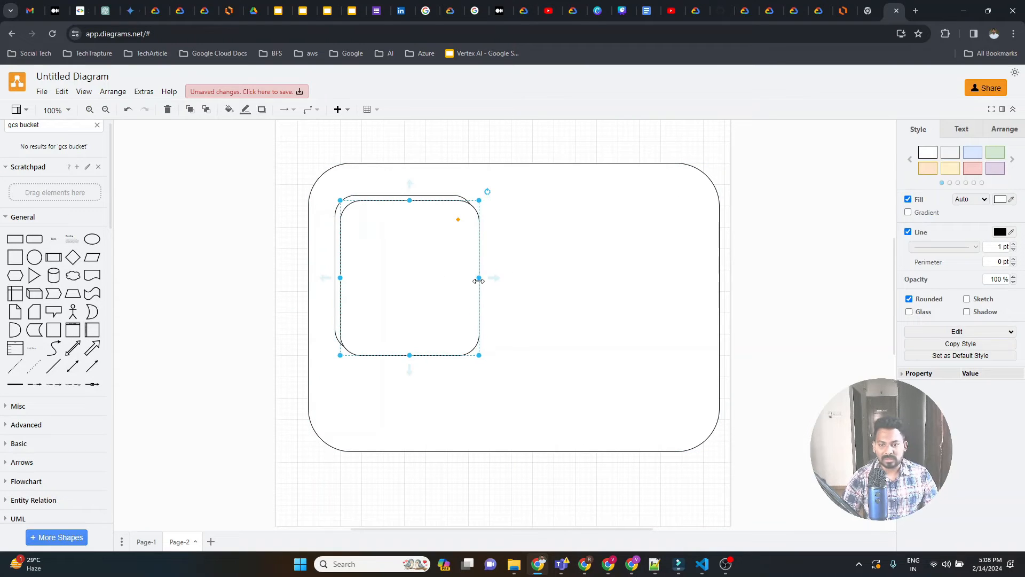
left_click_drag(474, 261, 590, 253)
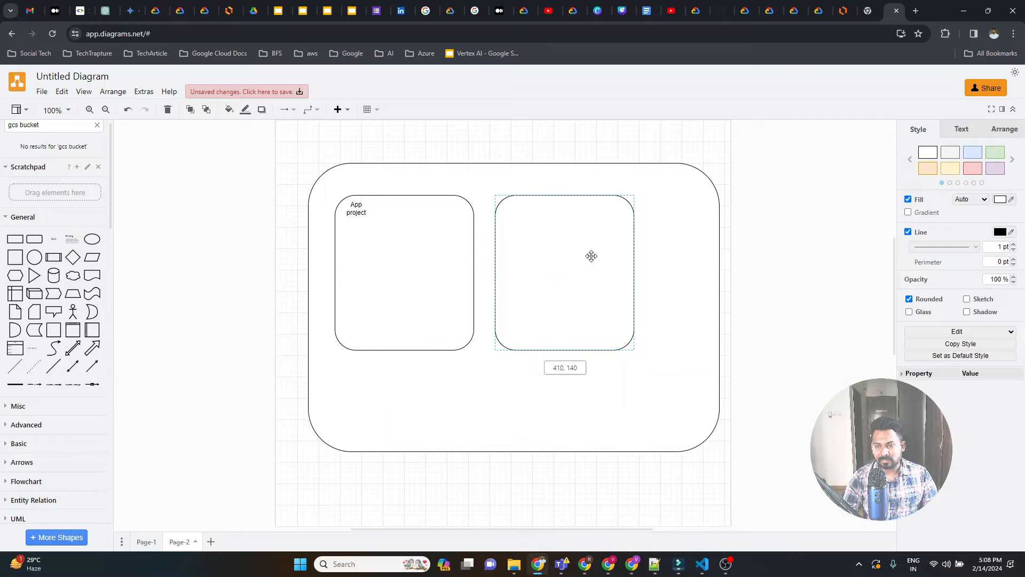
left_click_drag(53, 240, 503, 206)
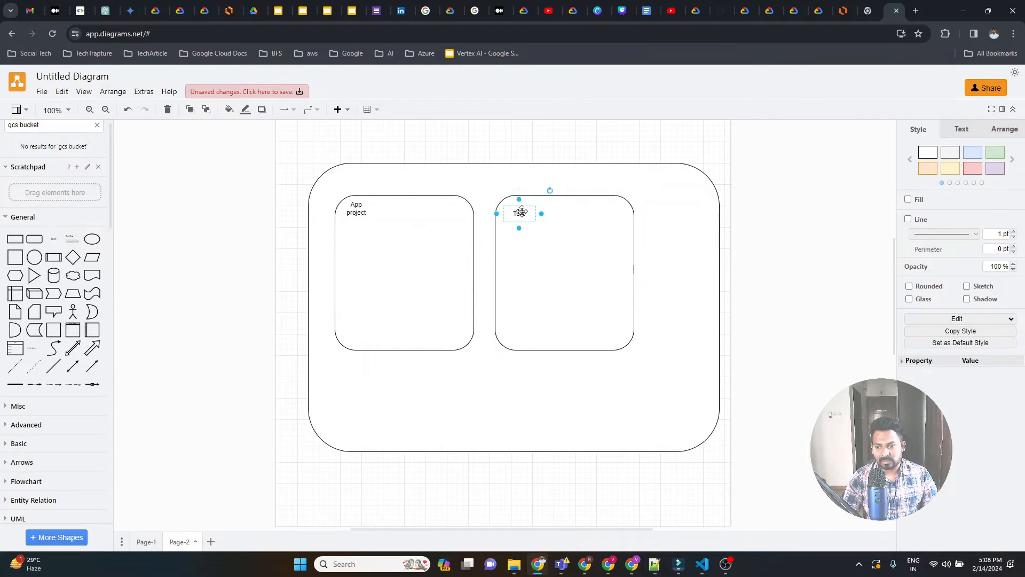
double_click(521, 214)
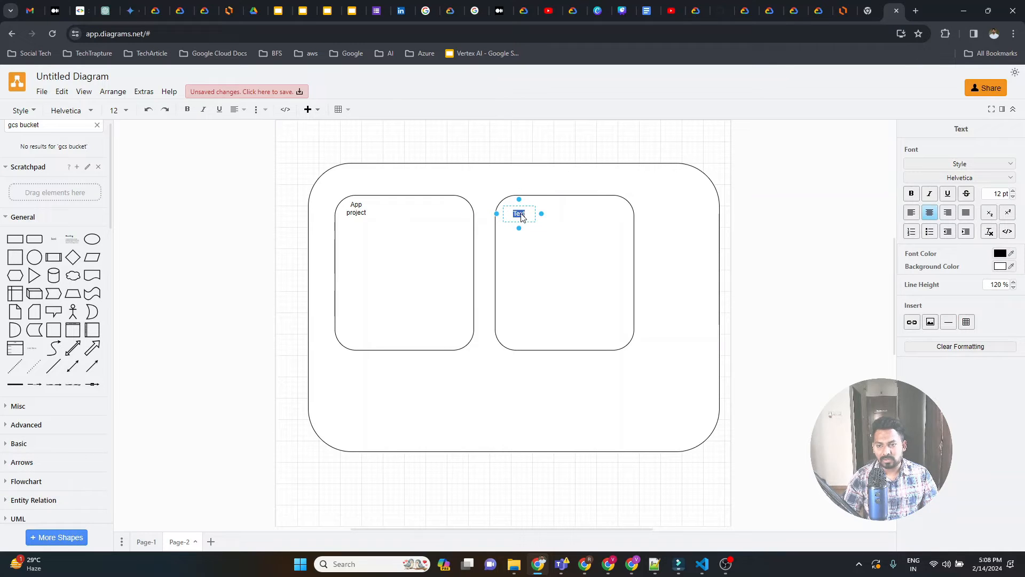
type("data project")
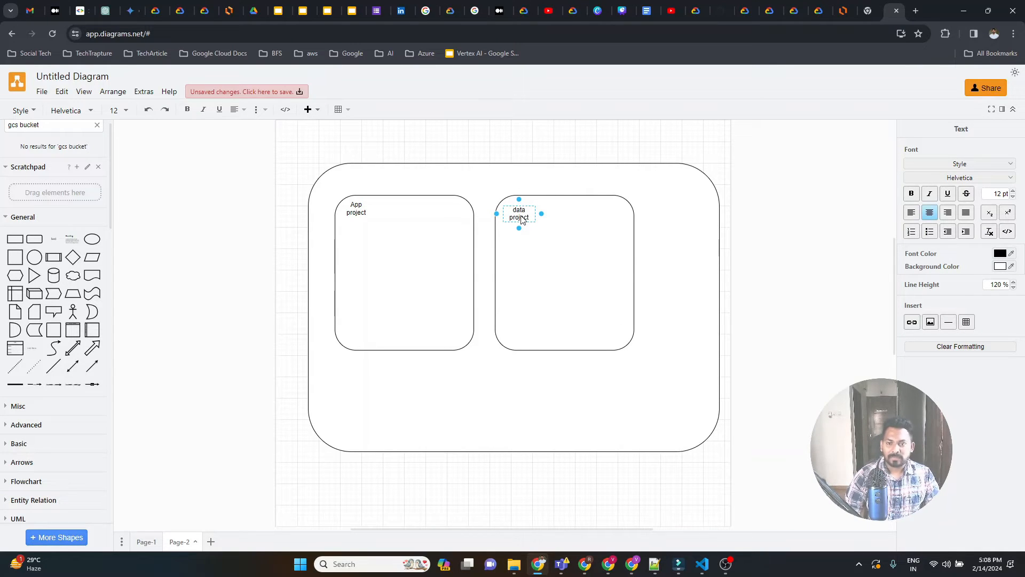
left_click(668, 250)
Expand the GCP / Compute shapes and place an App Engine card inside the App project box below its label.
left_click(406, 272)
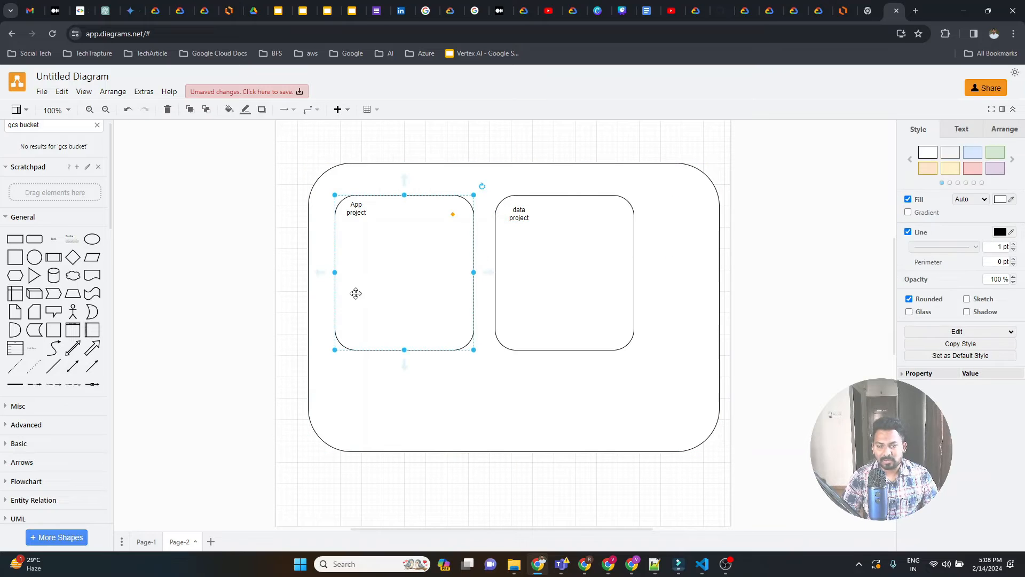
scroll(46, 403, "down", 15)
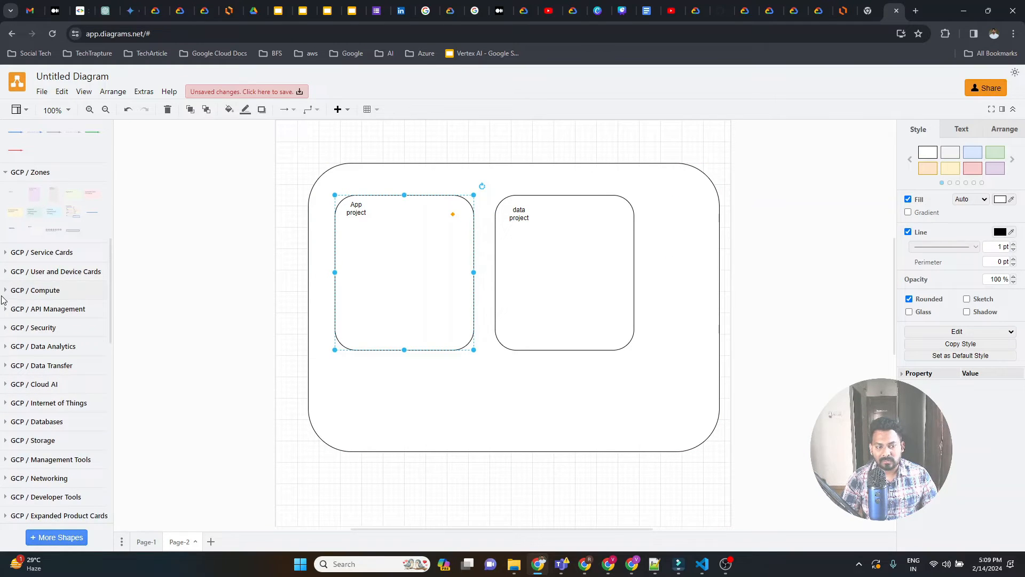
left_click(34, 290)
mouse_move(21, 318)
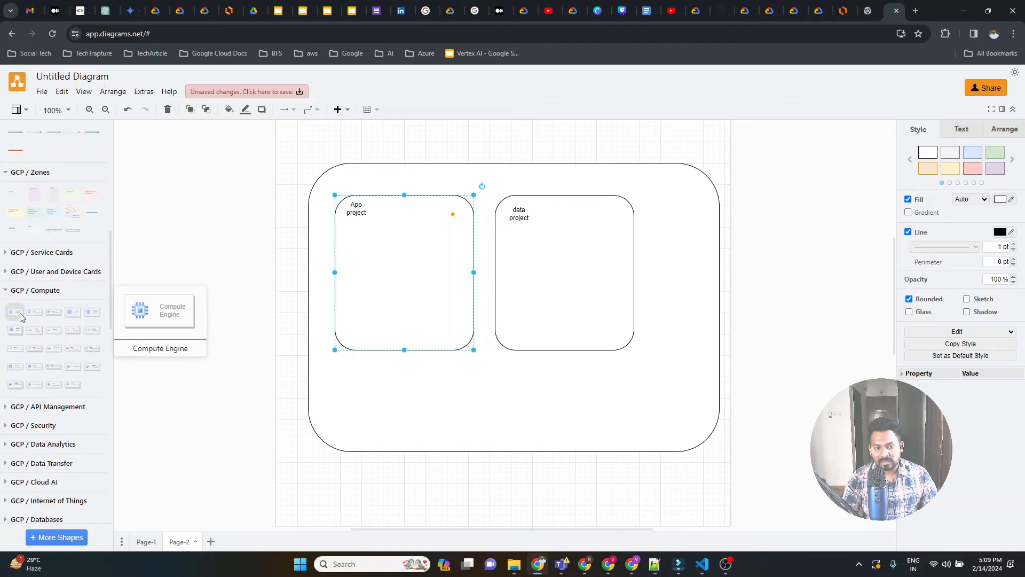
mouse_move(29, 340)
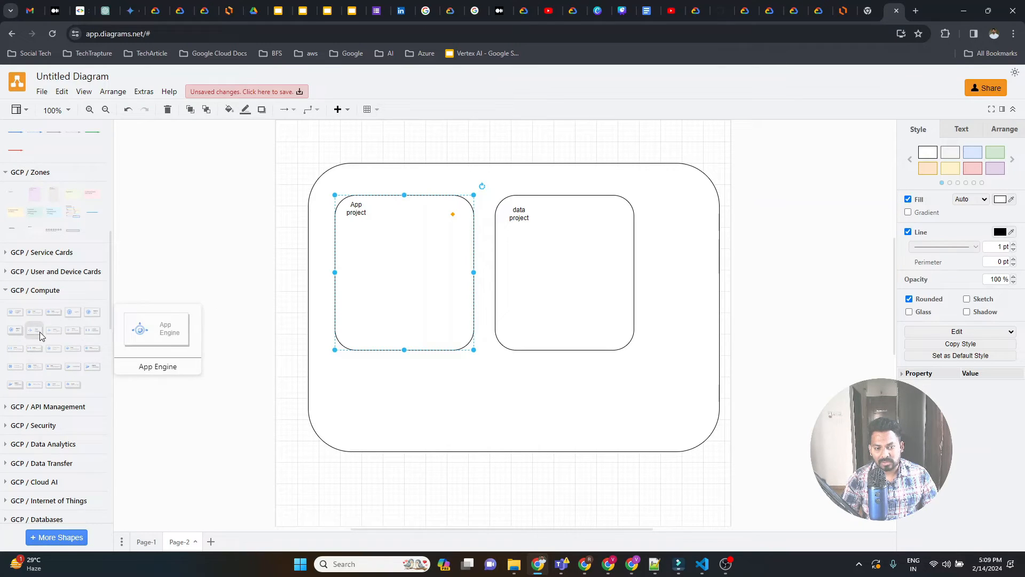
left_click_drag(374, 273, 380, 252)
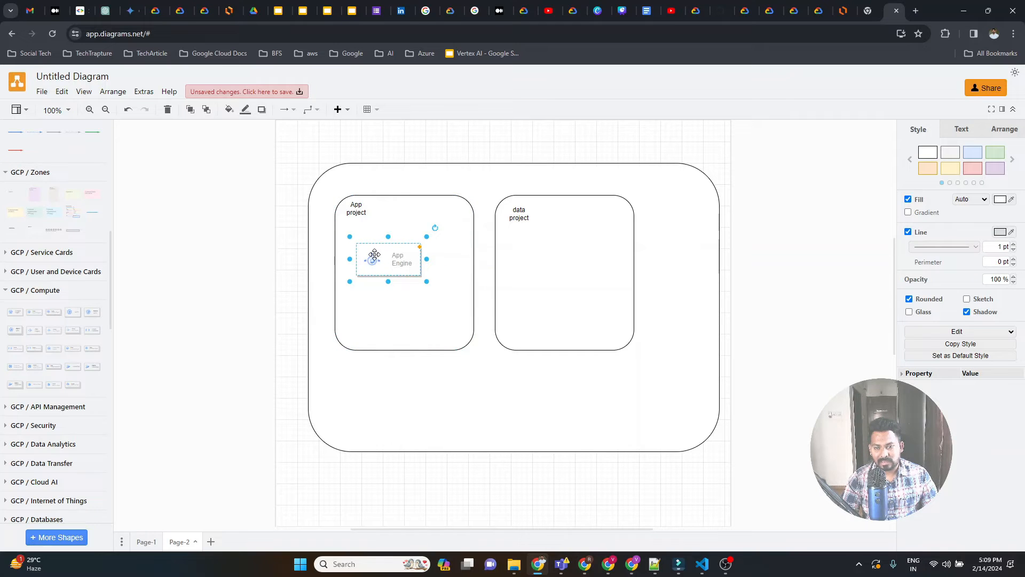
left_click(385, 302)
mouse_move(47, 316)
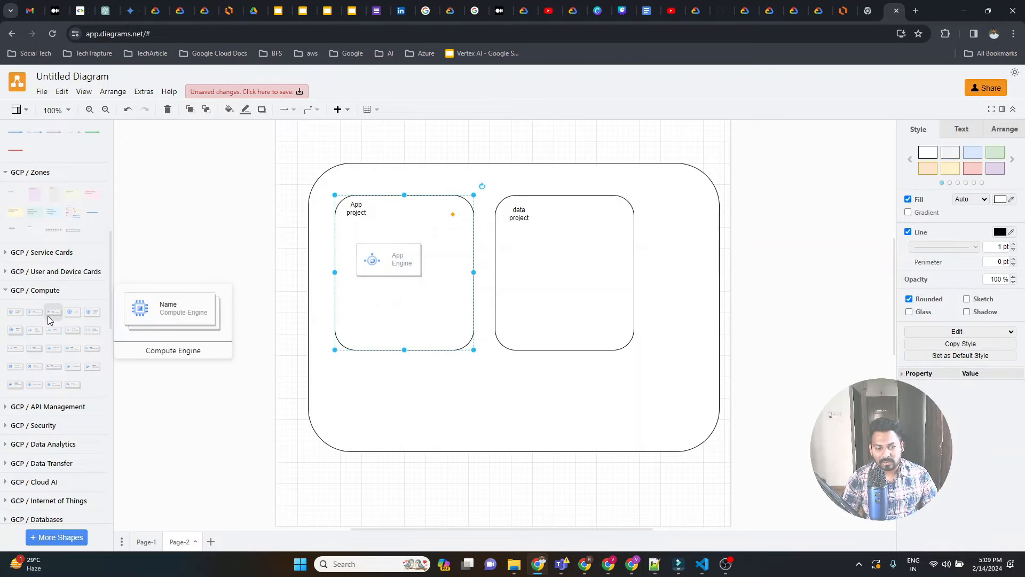
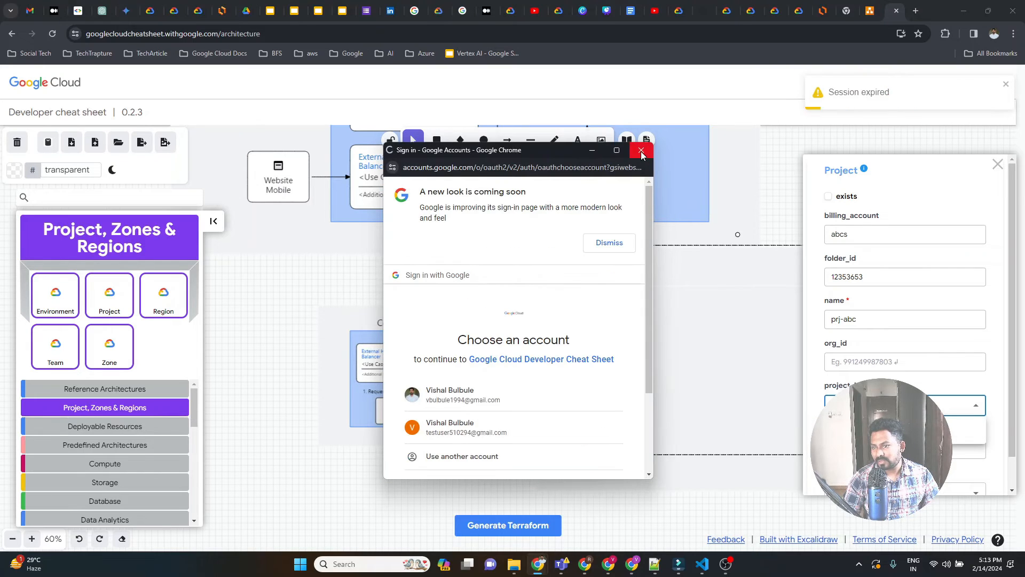
Close the account chooser and the Project properties, and reopen the Architecture page from the developer cheat sheet's home page.
left_click(640, 152)
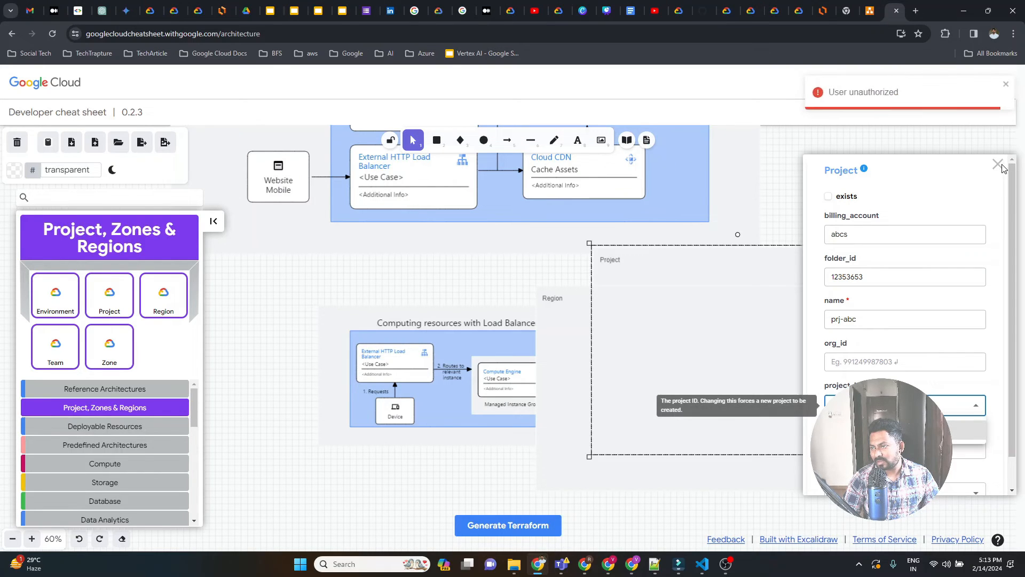
left_click(1000, 164)
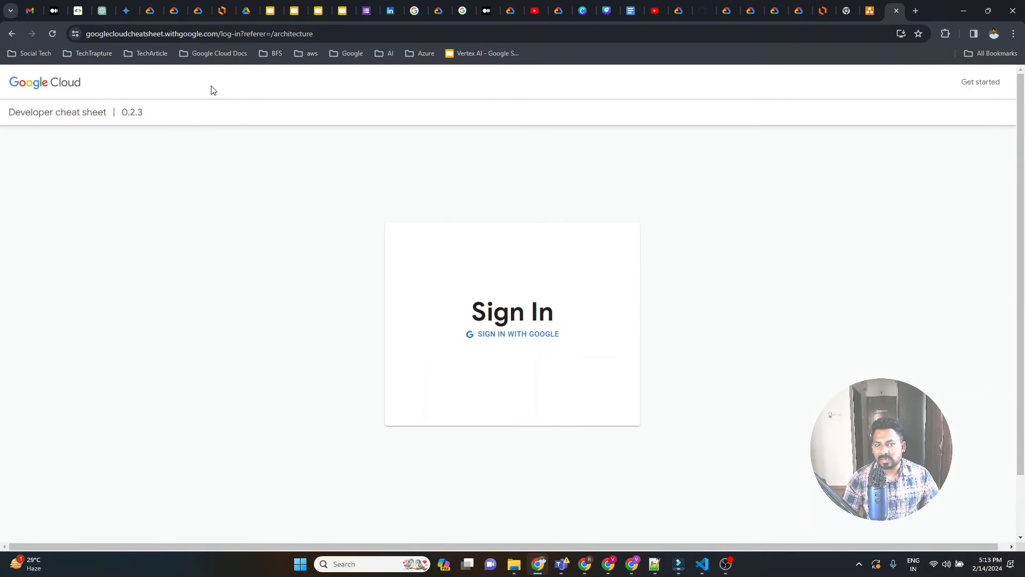
left_click(52, 33)
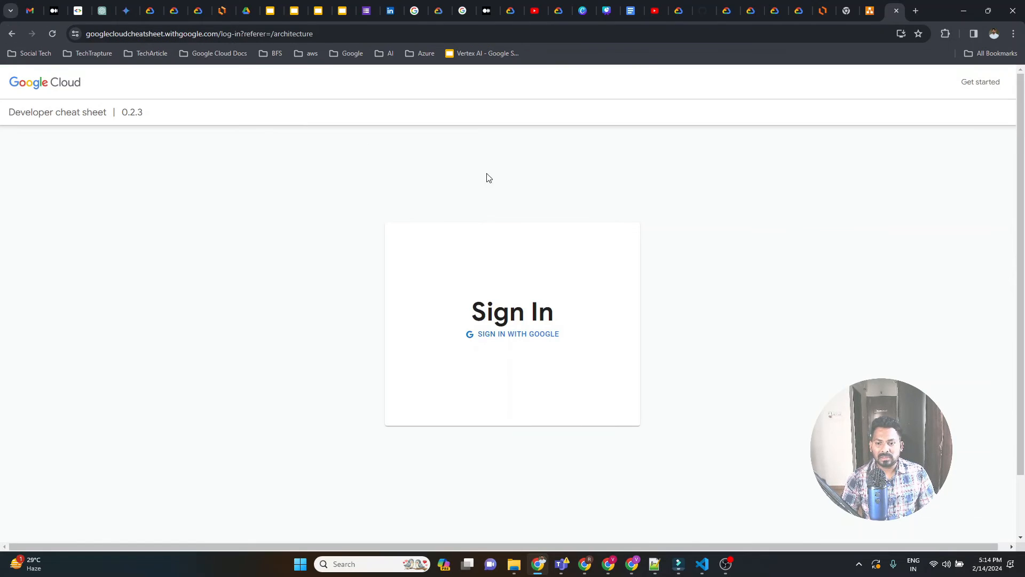
left_click(12, 33)
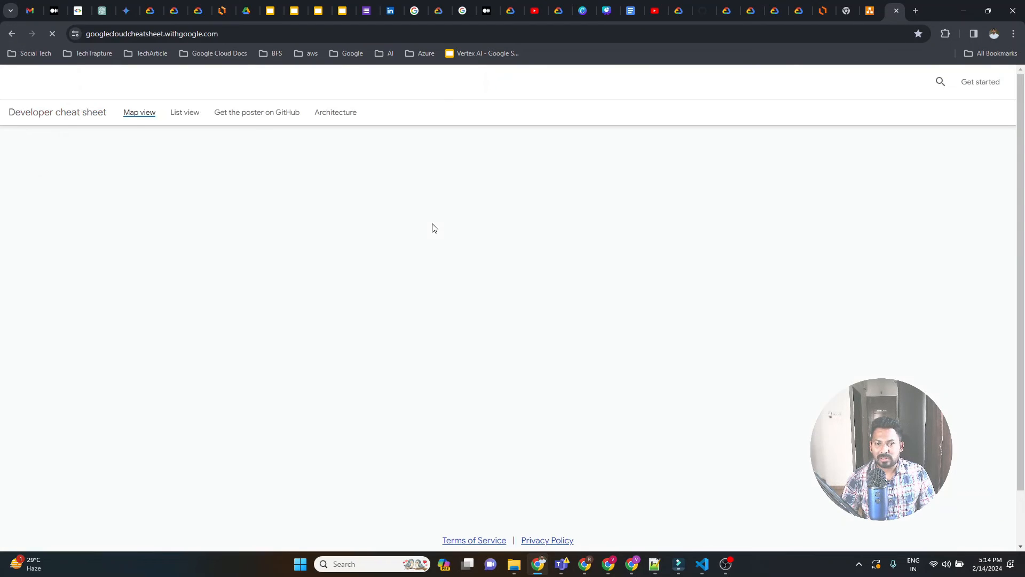
left_click(354, 116)
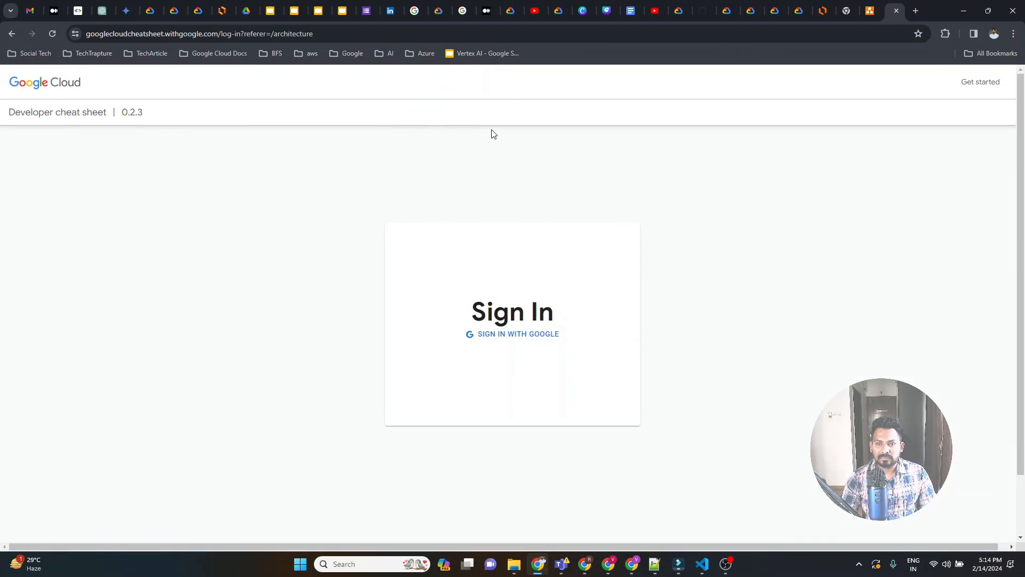
Try to open the Architecture tool's sign-in page in a new incognito window.
left_click(429, 37)
key("ctrl+c")
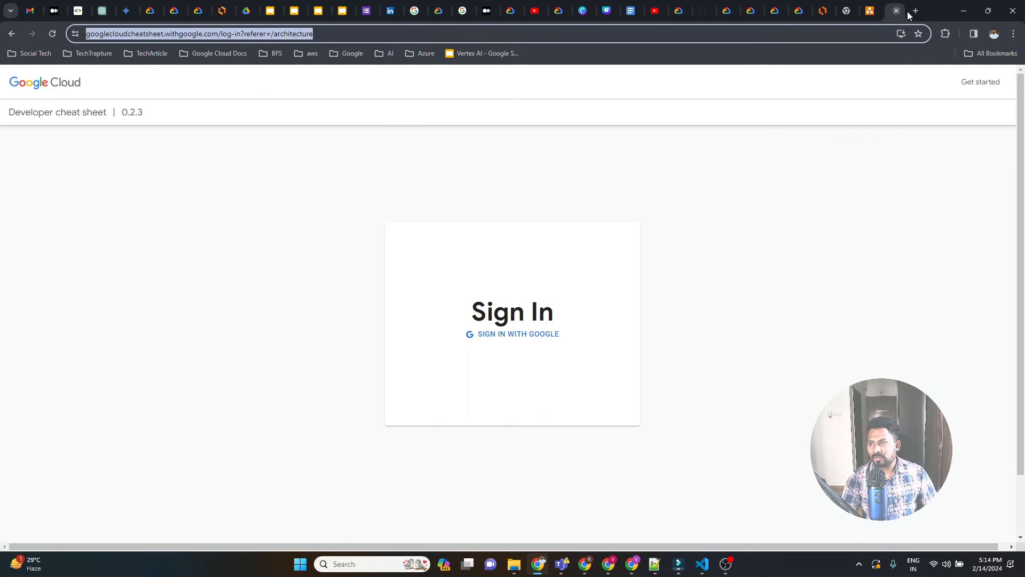
left_click(1013, 33)
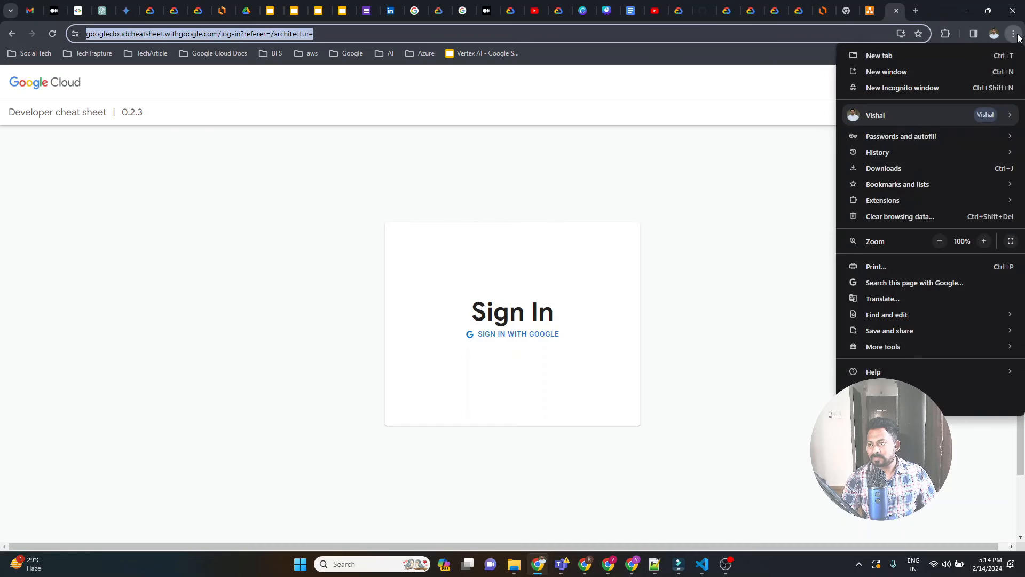
left_click(897, 87)
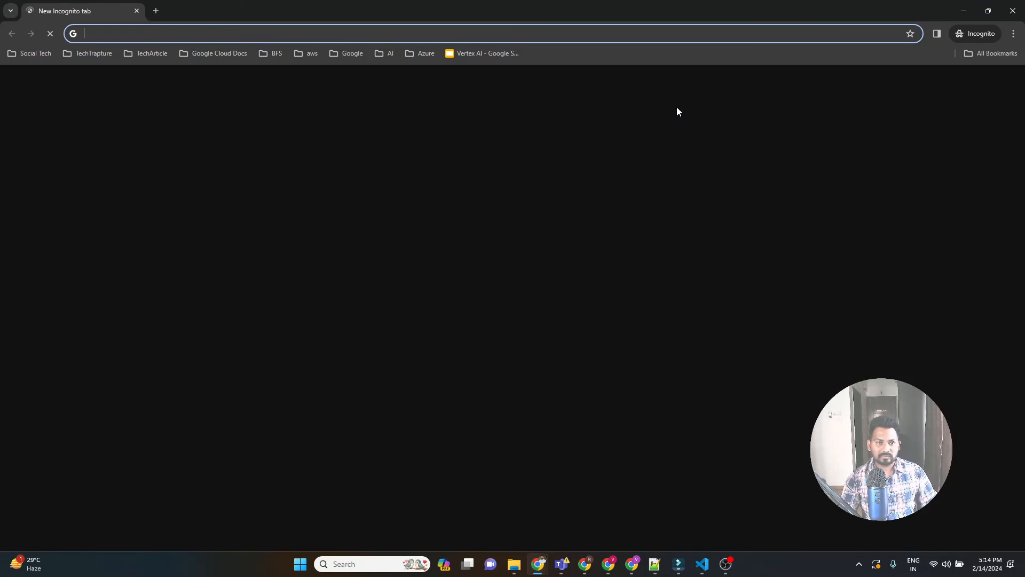
key("ctrl+v")
key("Return")
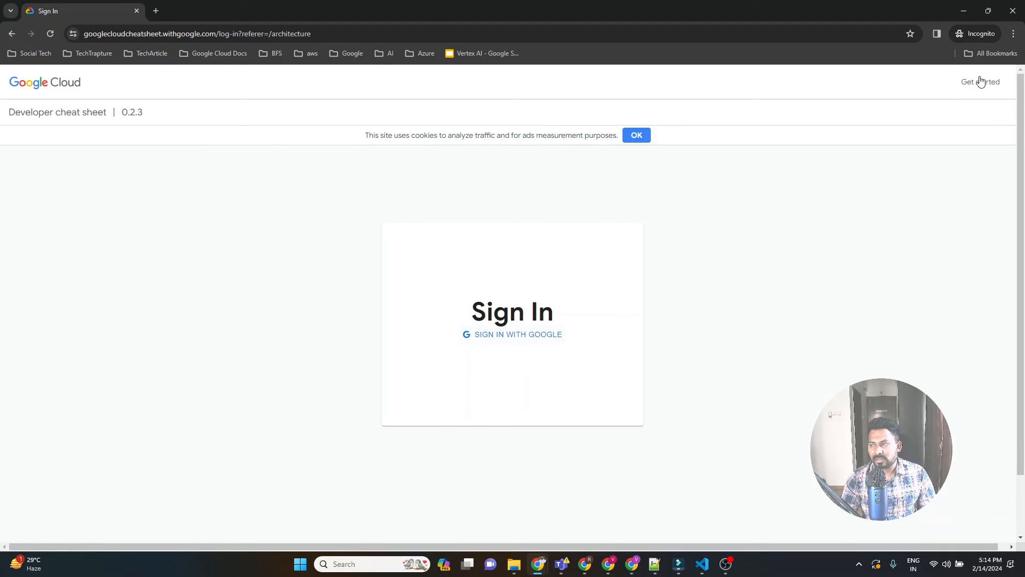
Return to the developer cheat sheet in the original browser window and sign in with Google.
key("alt+Tab")
left_click(869, 8)
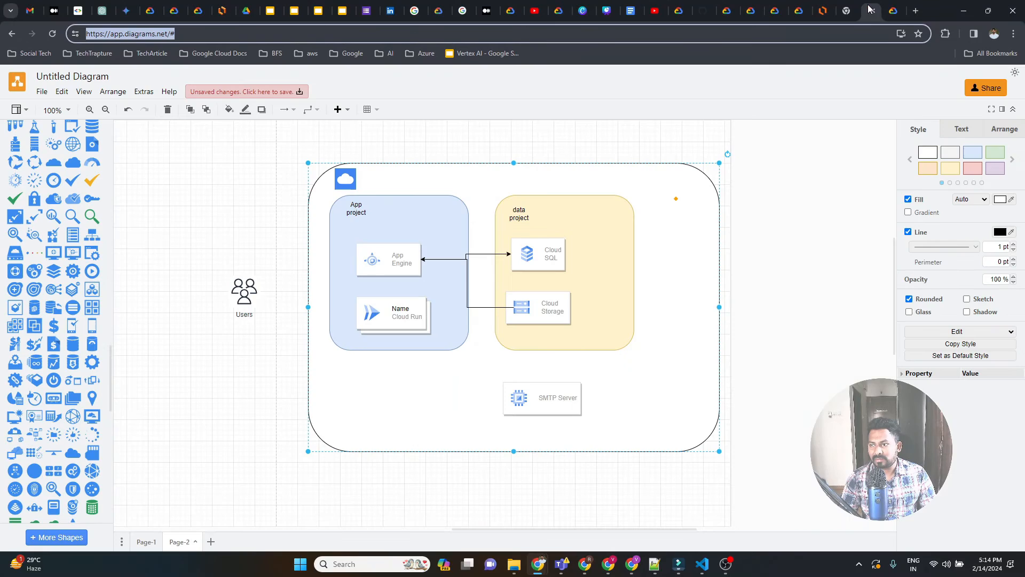
left_click(892, 8)
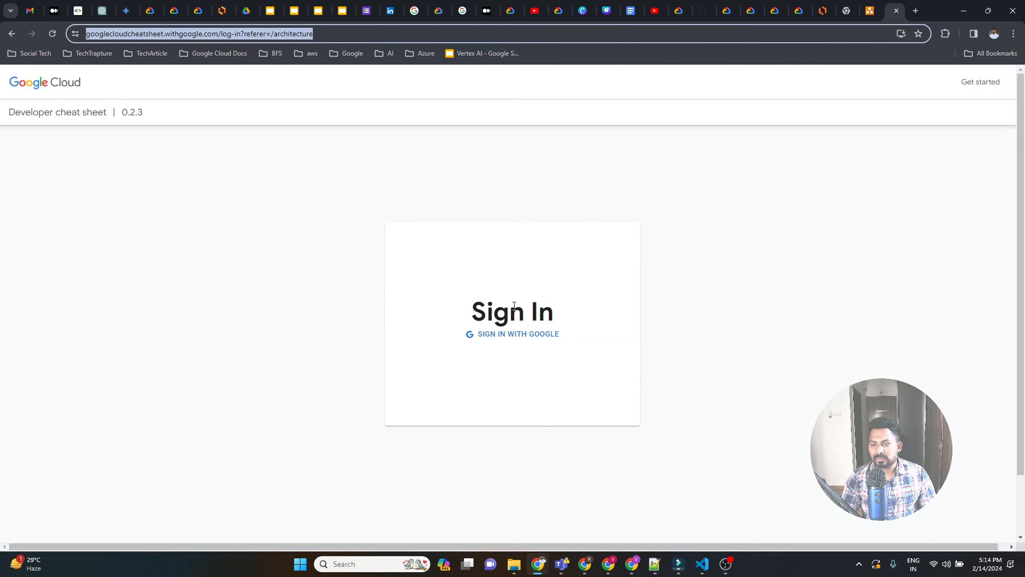
left_click(522, 335)
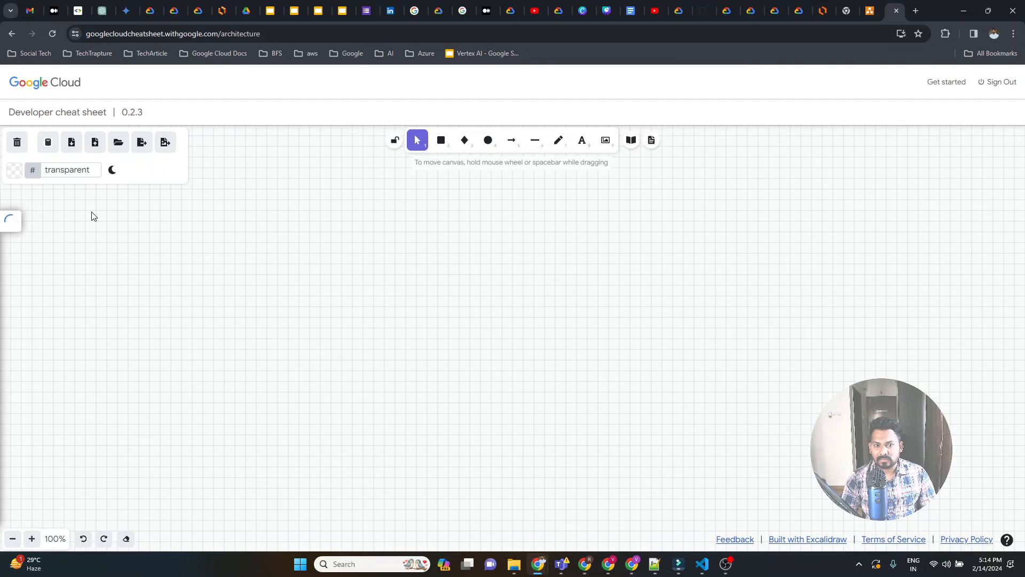
Place an App Engine card from the Compute category on the canvas and a Cloud Functions card below it.
scroll(104, 339, "down", 3)
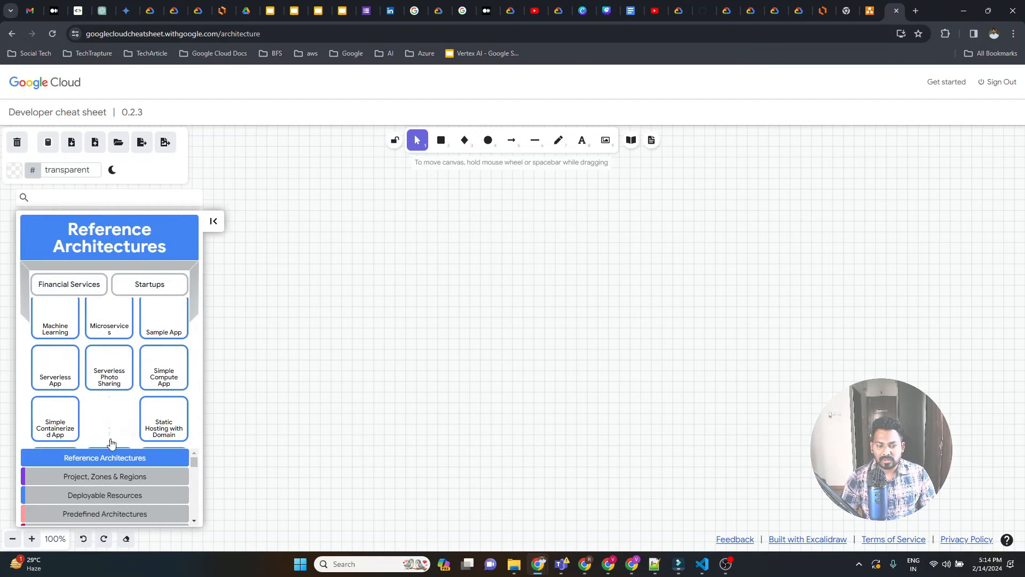
scroll(99, 494, "down", 1)
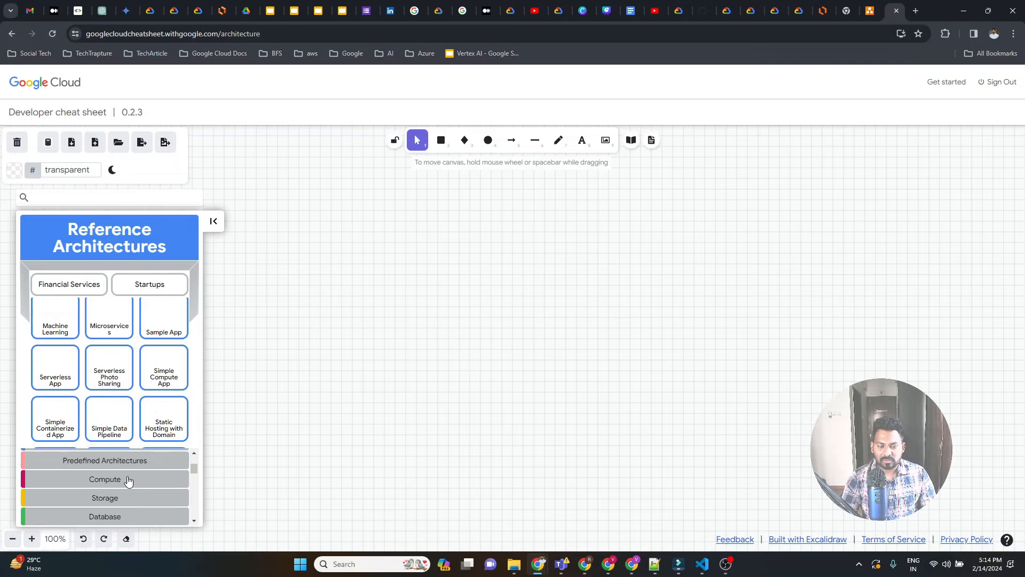
left_click(128, 480)
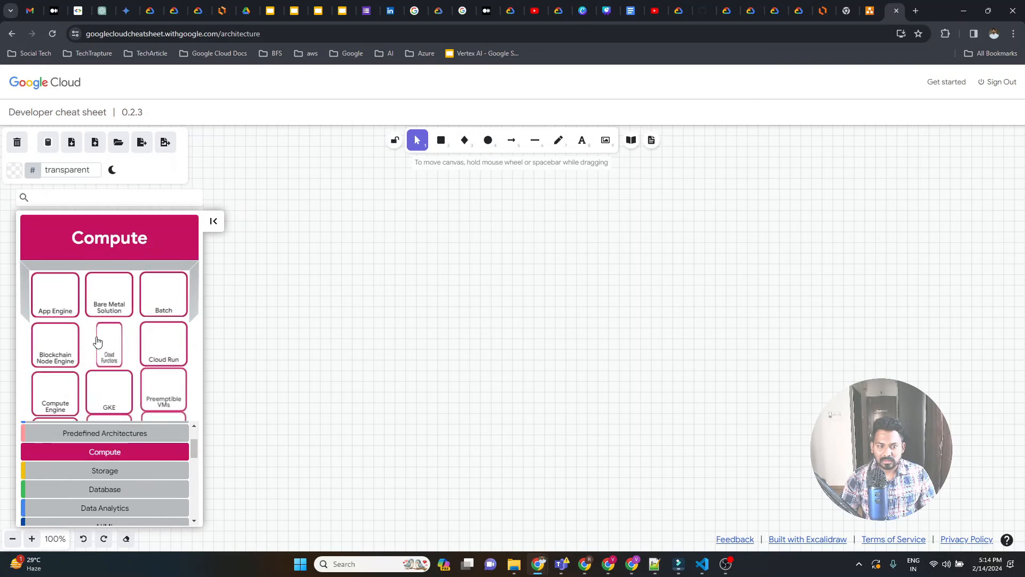
left_click_drag(53, 294, 315, 273)
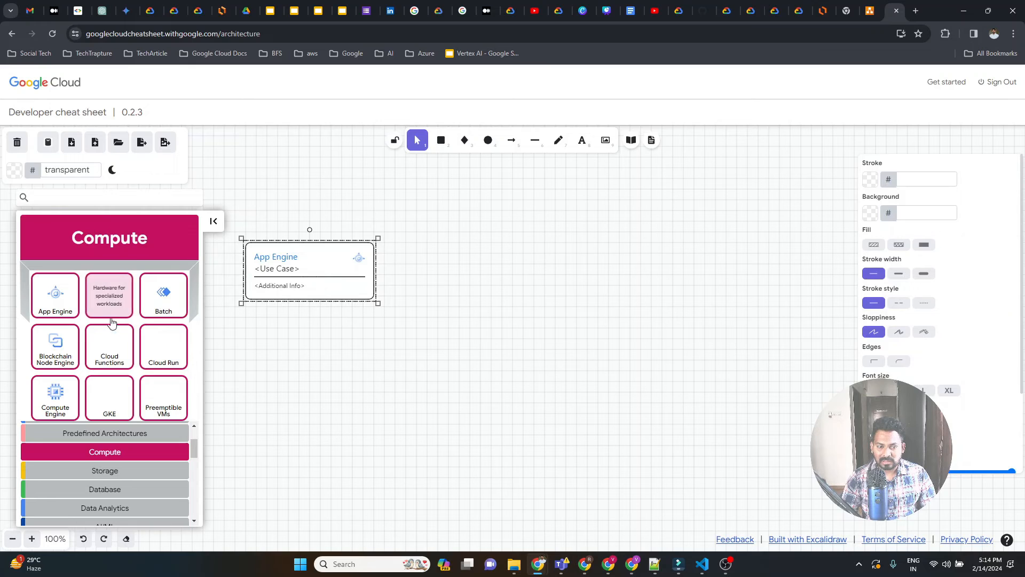
left_click_drag(110, 346, 351, 357)
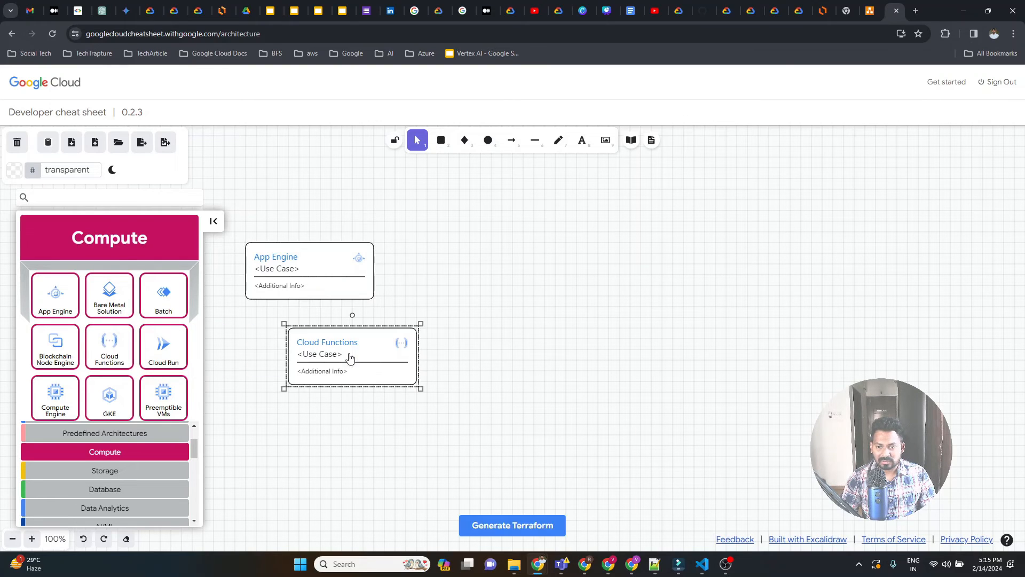
left_click(448, 323)
Open the Cloud Functions card's properties and examine the available shape categories, including Operations and Monitoring and Icons.
left_click(380, 352)
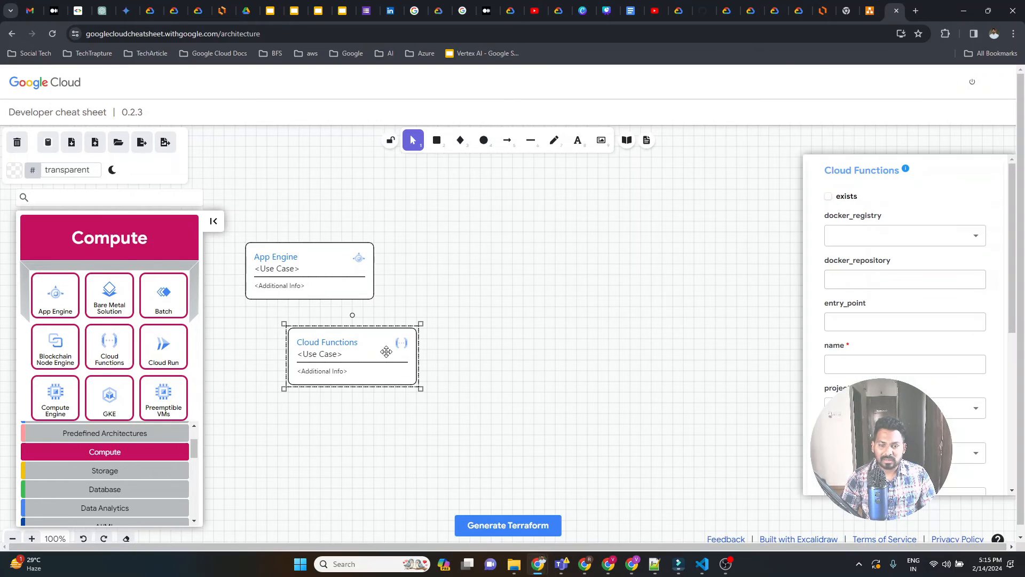
scroll(94, 398, "down", 1)
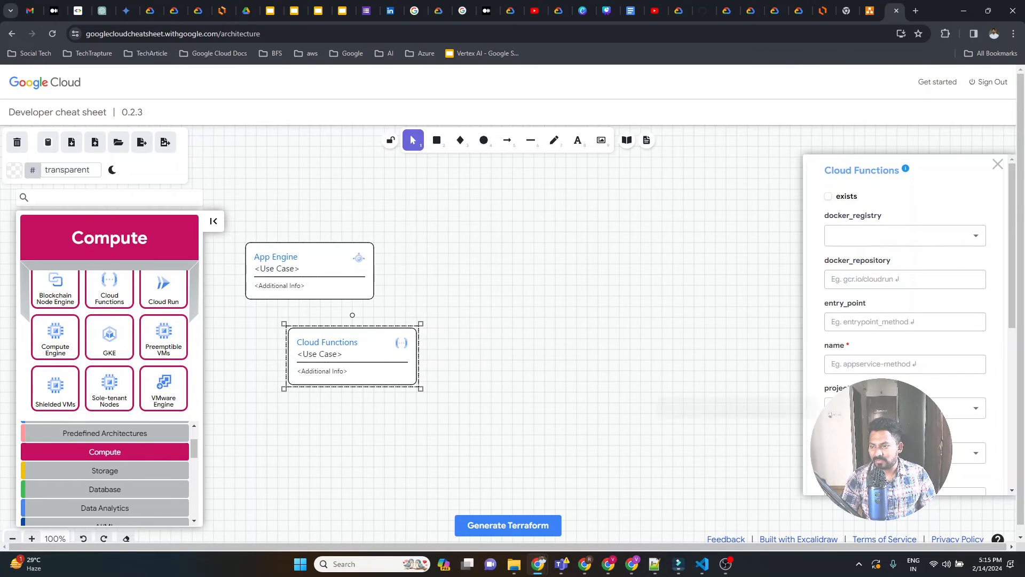
scroll(112, 374, "down", 1)
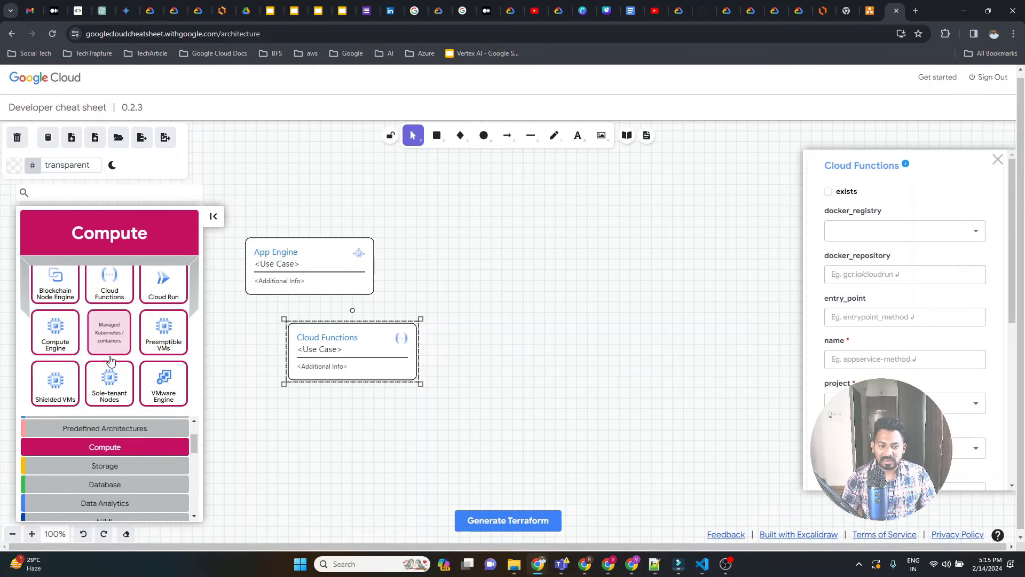
scroll(196, 508, "down", 5)
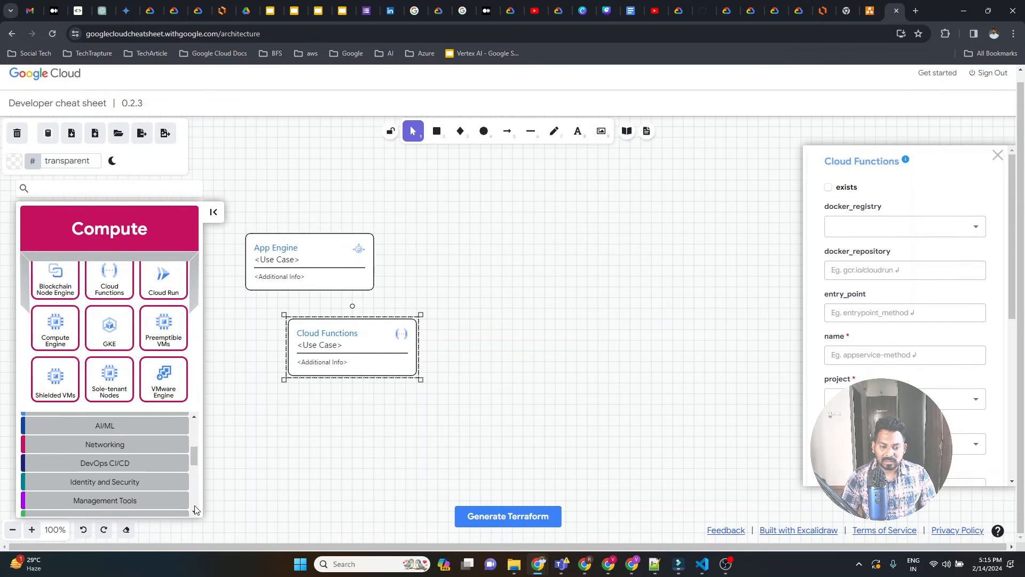
scroll(195, 492, "down", 2)
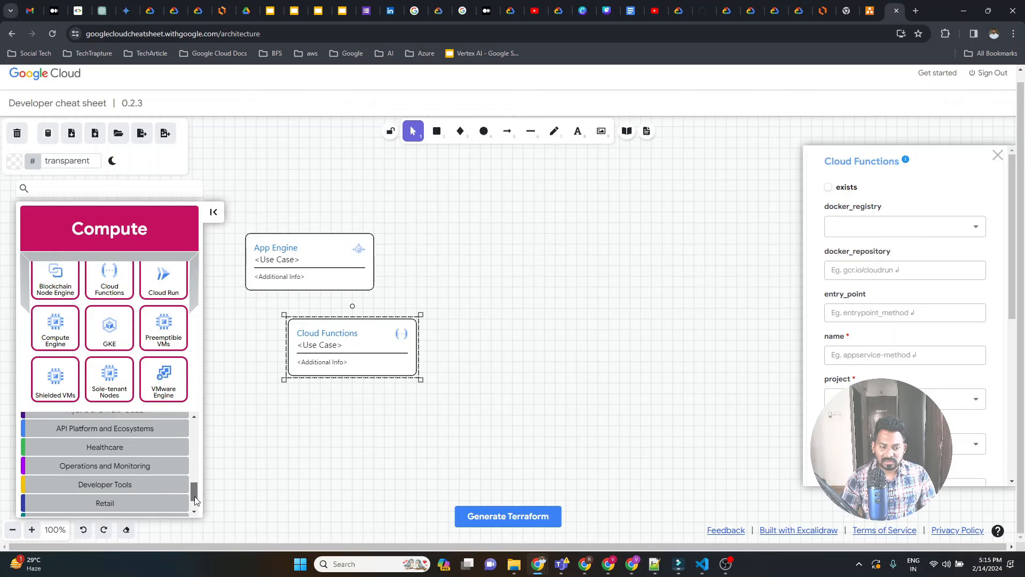
left_click(163, 445)
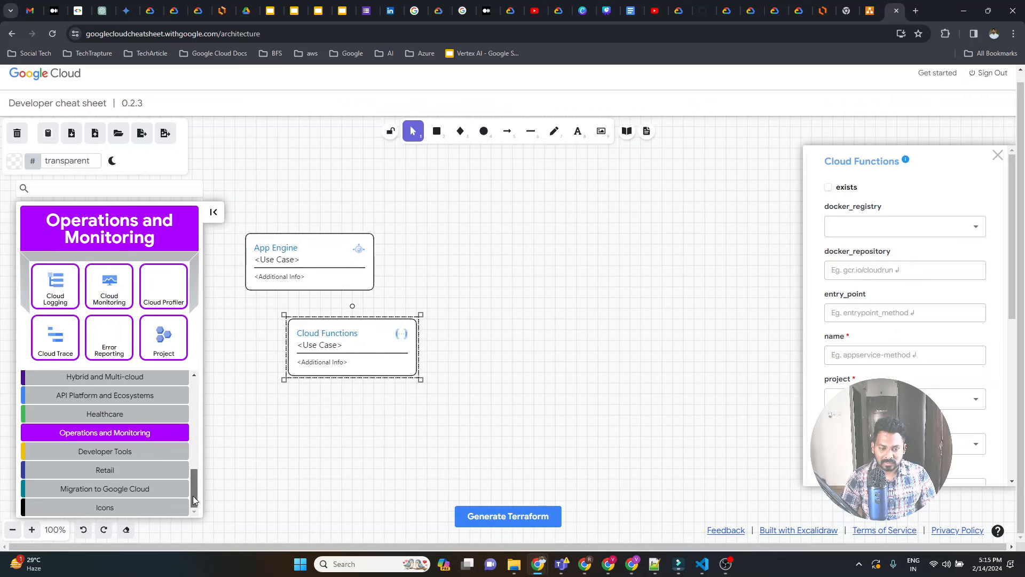
left_click(152, 508)
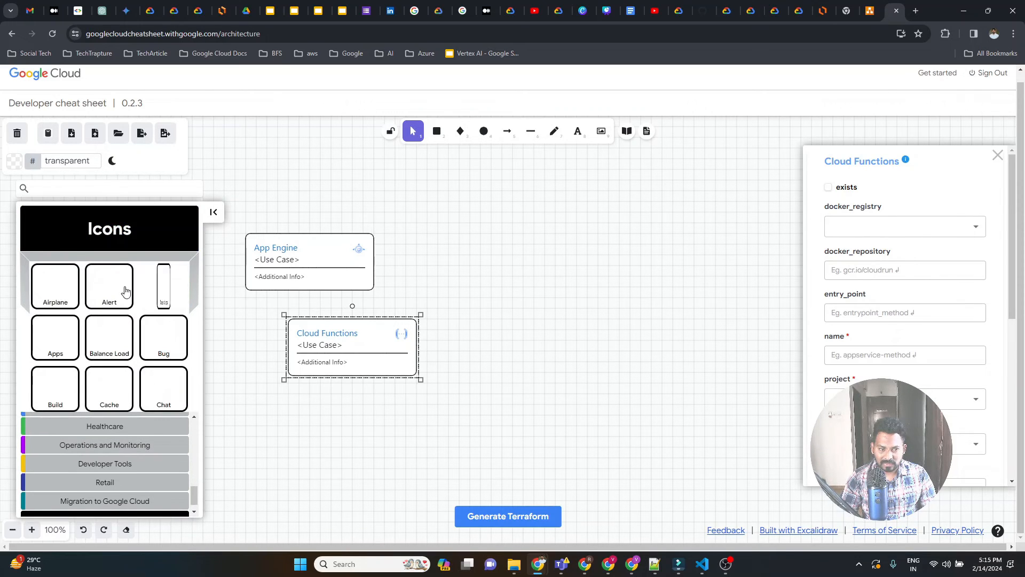
scroll(140, 308, "down", 5)
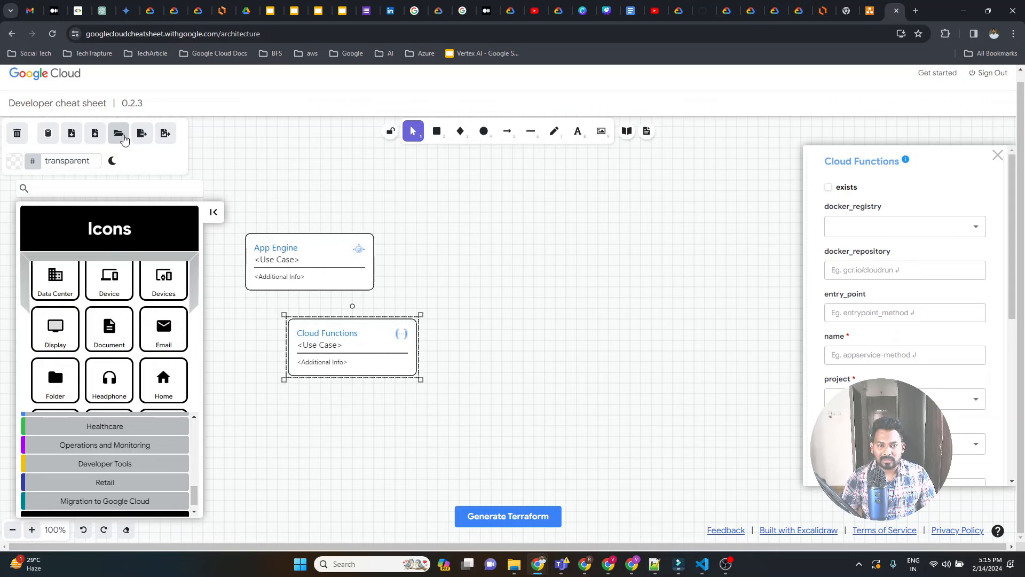
Close the Cloud Functions properties and align the App Engine card directly above the Cloud Functions card.
left_click(999, 156)
left_click_drag(307, 253, 352, 253)
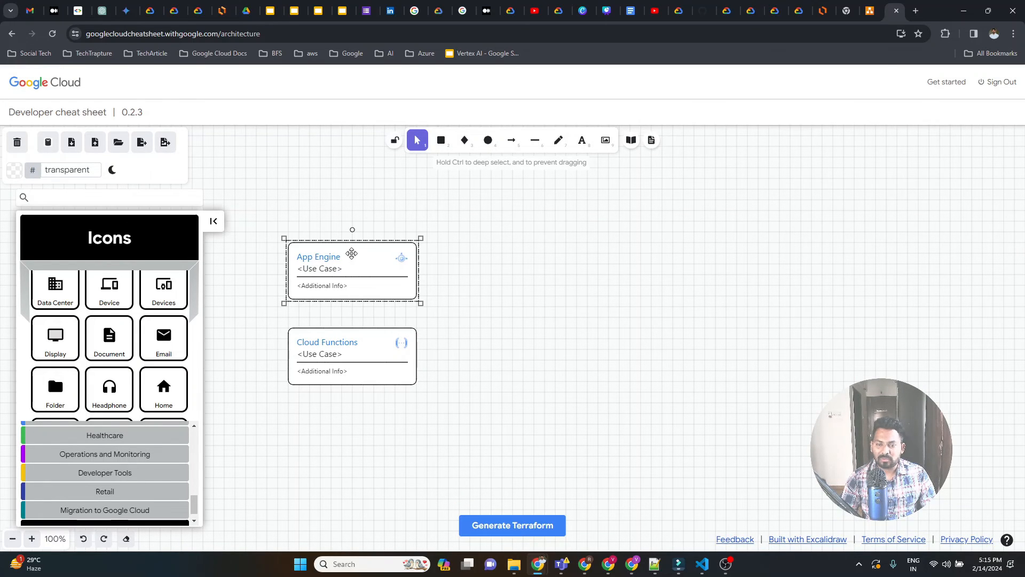
left_click(545, 277)
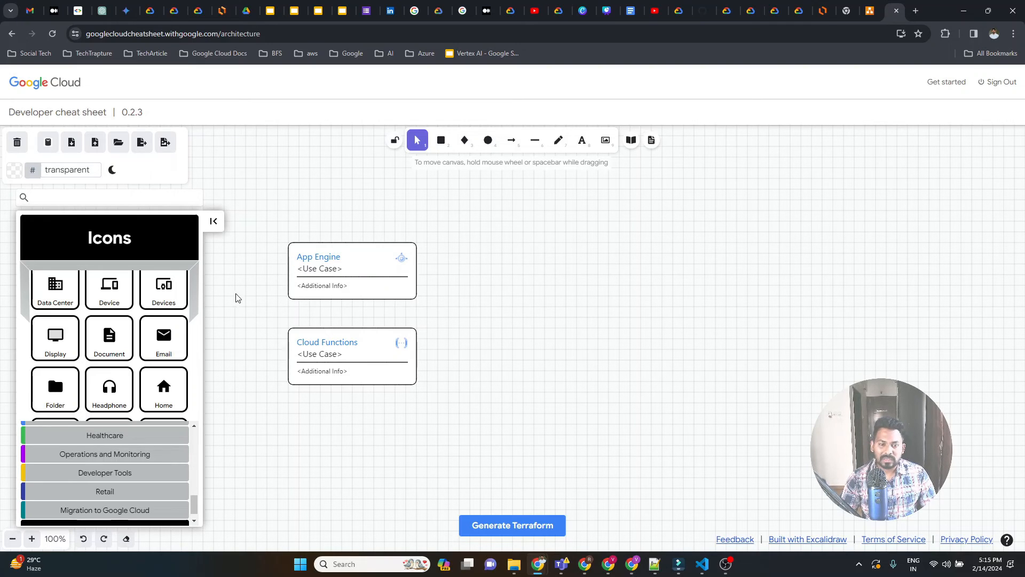
scroll(109, 337, "down", 2)
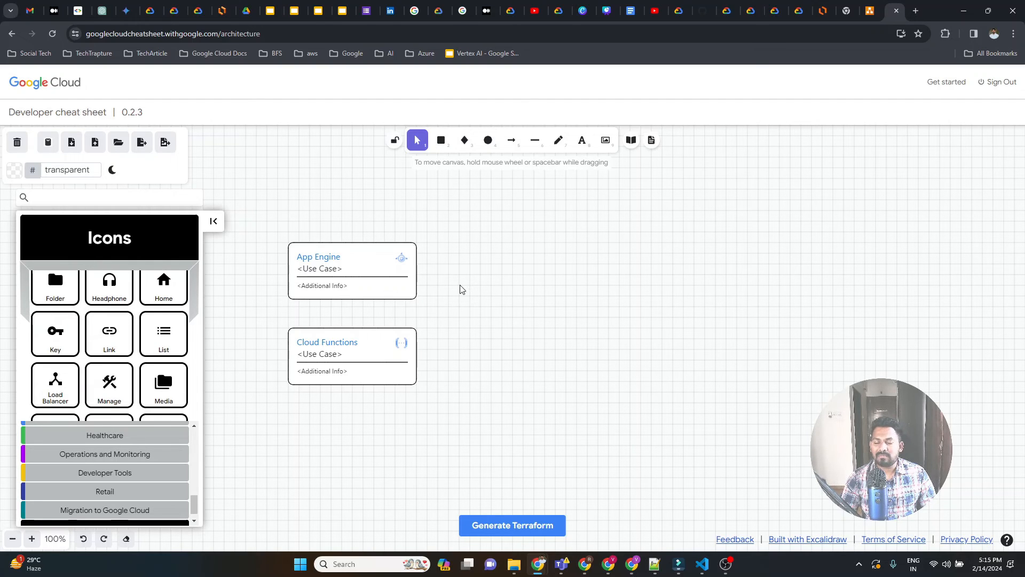
Search the web for "gcp cloud icons" in a new tab and open Google Cloud's Icon Library.
left_click(915, 11)
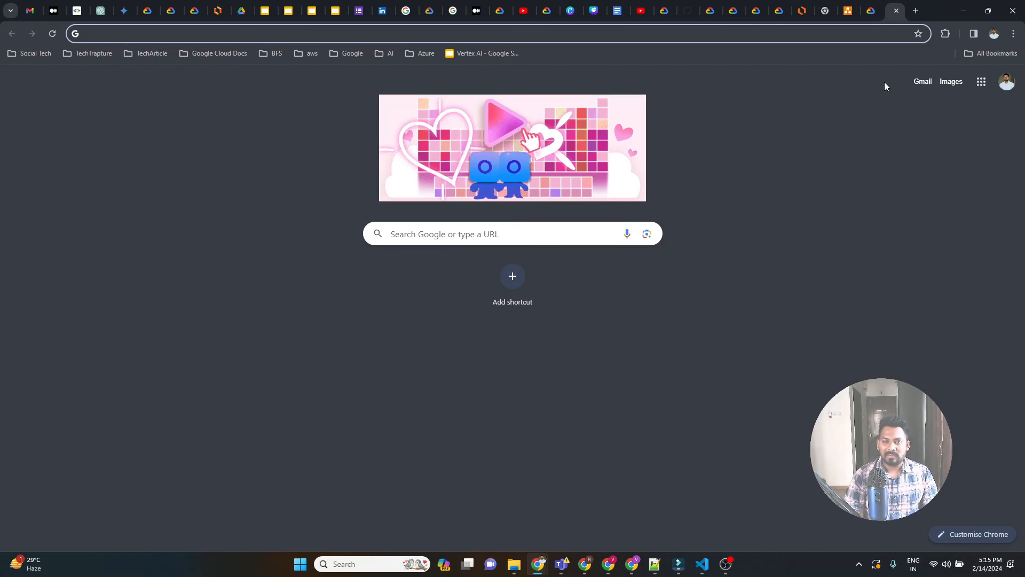
type("gcp cl")
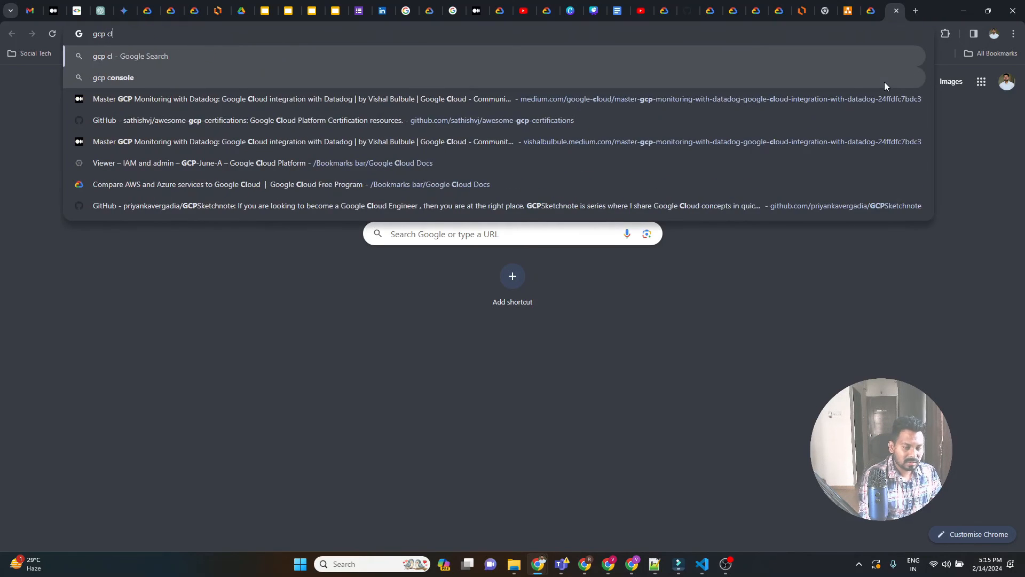
type("oud icons")
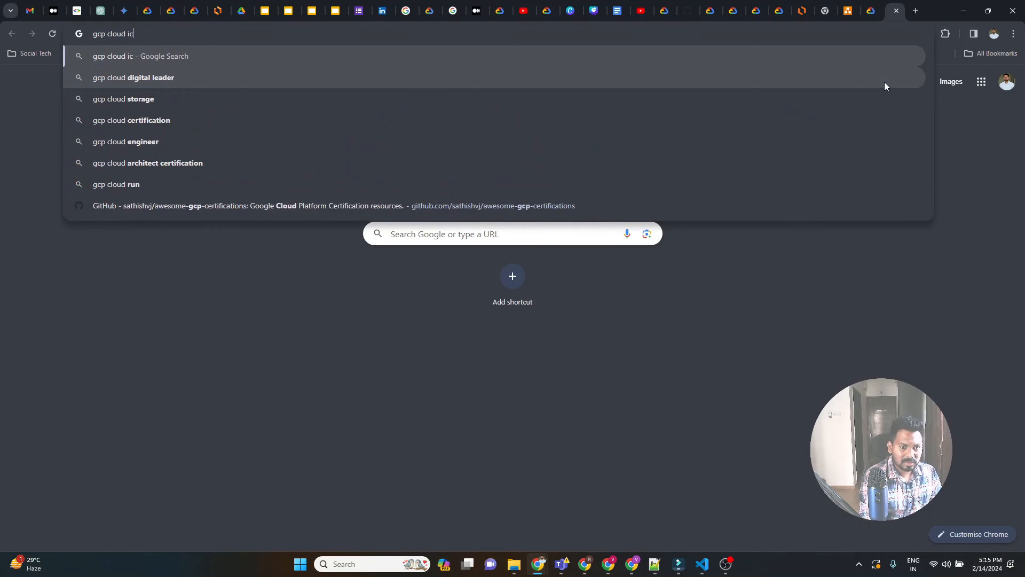
key("Return")
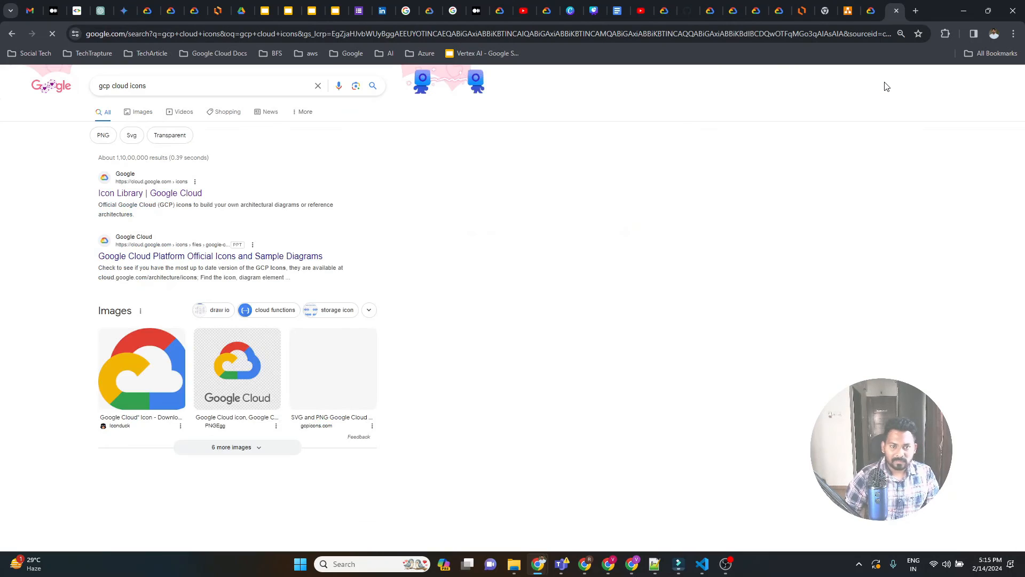
left_click(189, 196)
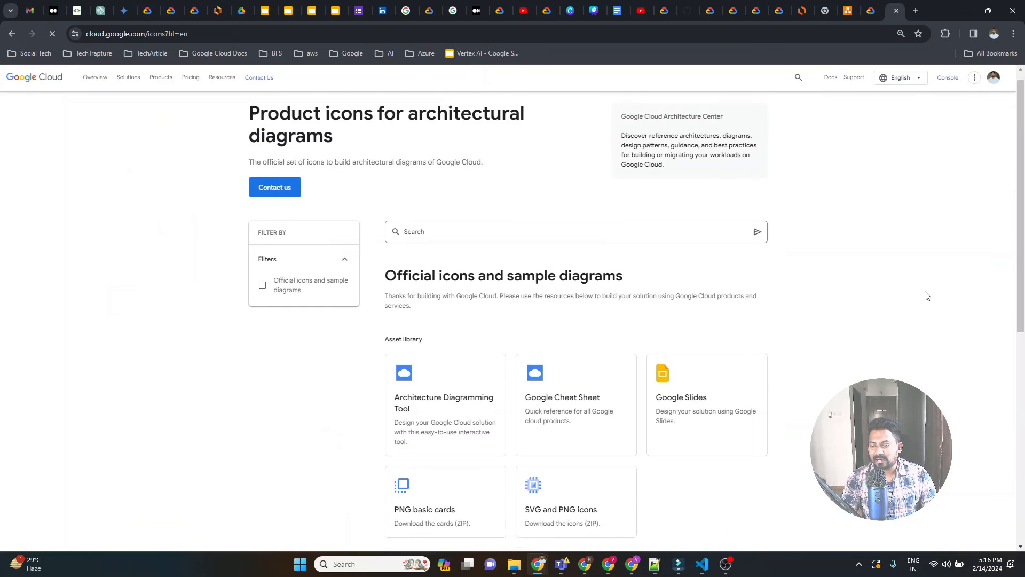
Open the Google Slides resource from the asset library of official icons and sample diagrams.
scroll(927, 294, "down", 2)
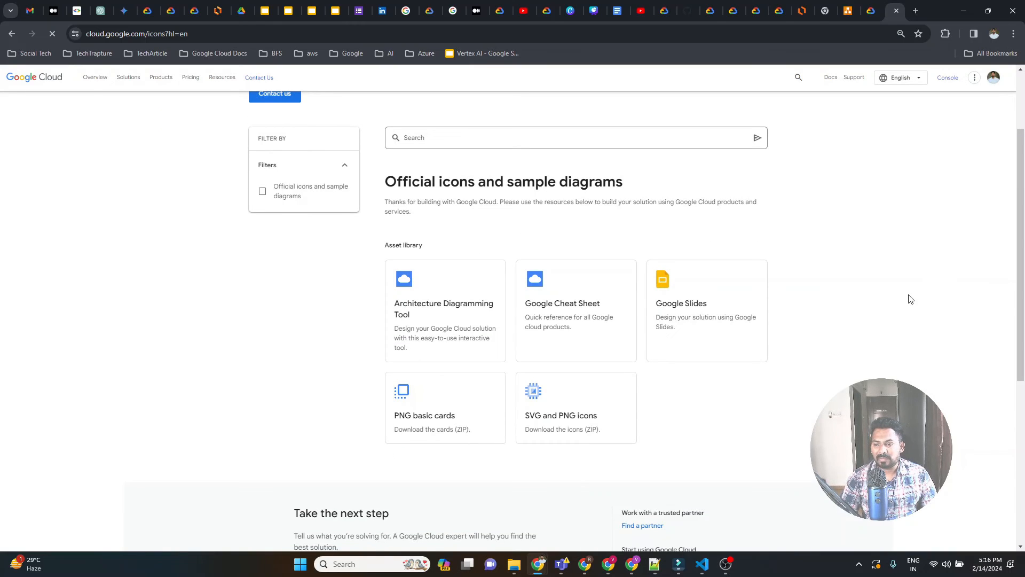
left_click(703, 318)
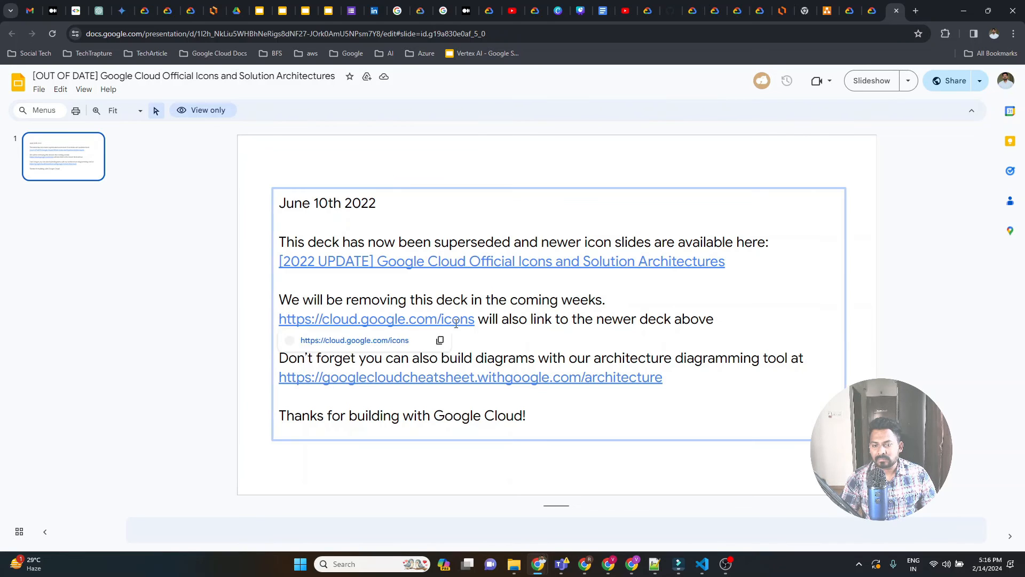
Open the cloud.google.com/icons link from the outdated deck and download the PNG basic cards ZIP from the asset library.
left_click(359, 347)
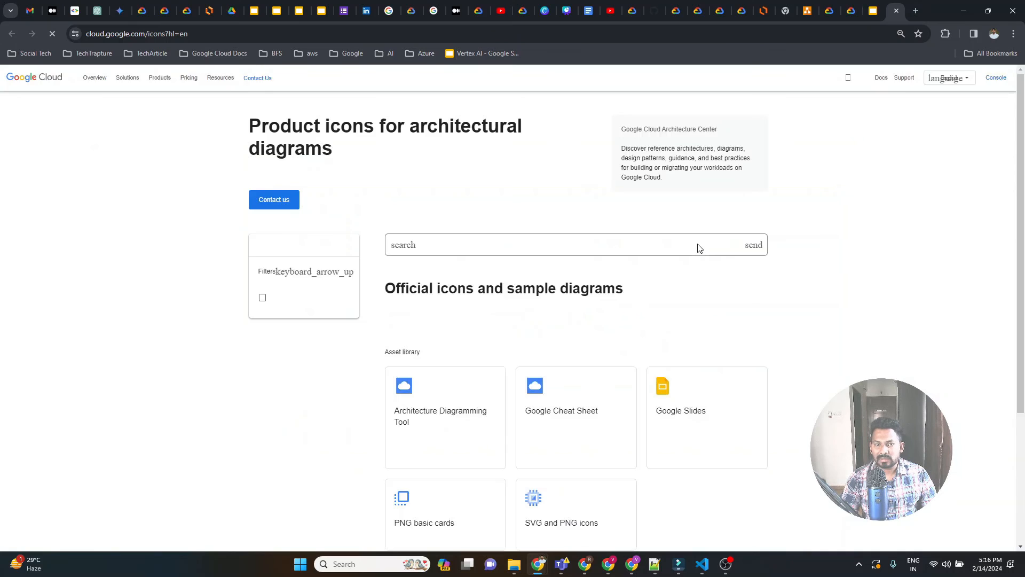
scroll(628, 334, "down", 3)
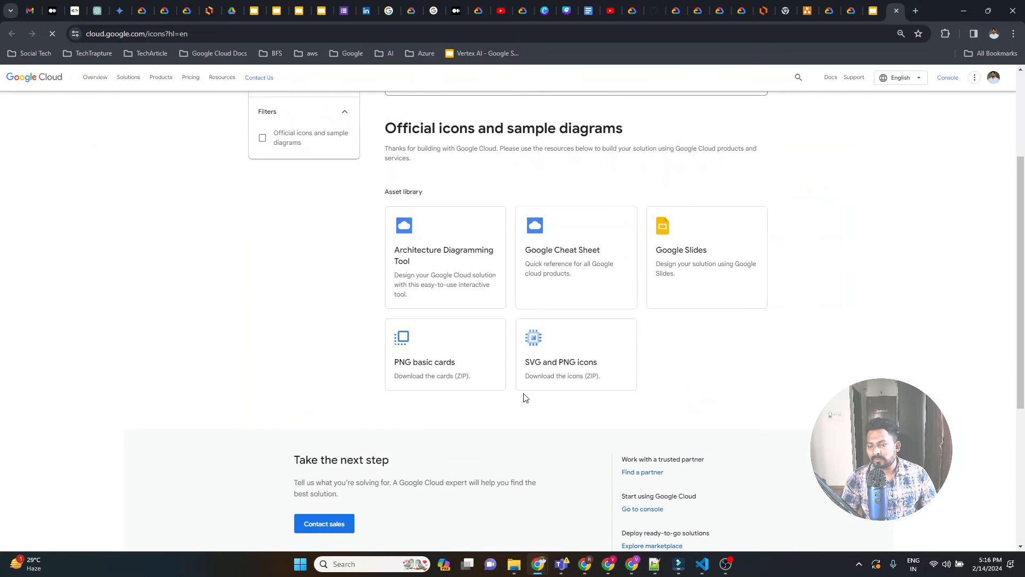
left_click(465, 344)
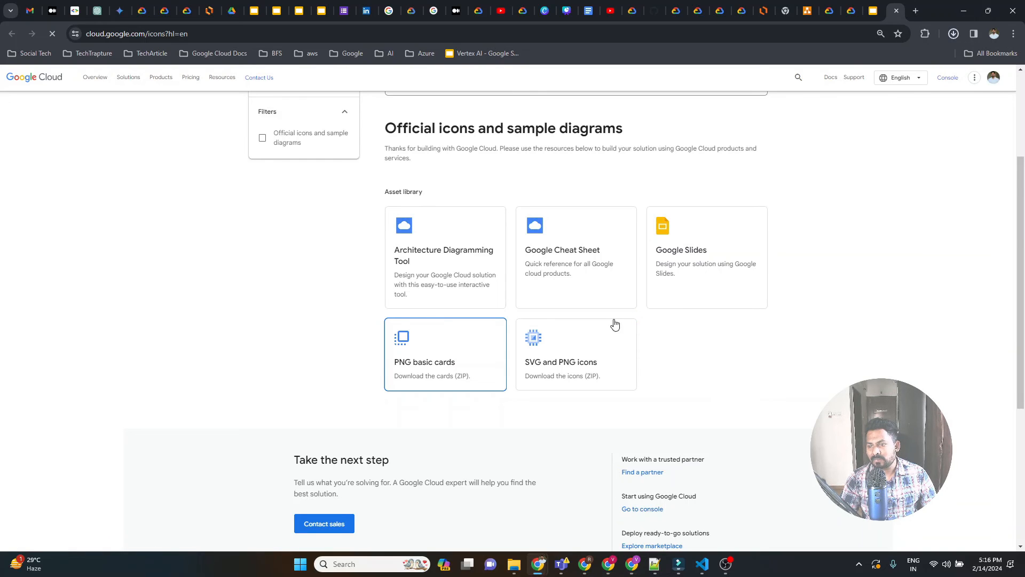
Open the Google Slides resource from the asset library again and compare its tab with the Icon Library page.
left_click(668, 260)
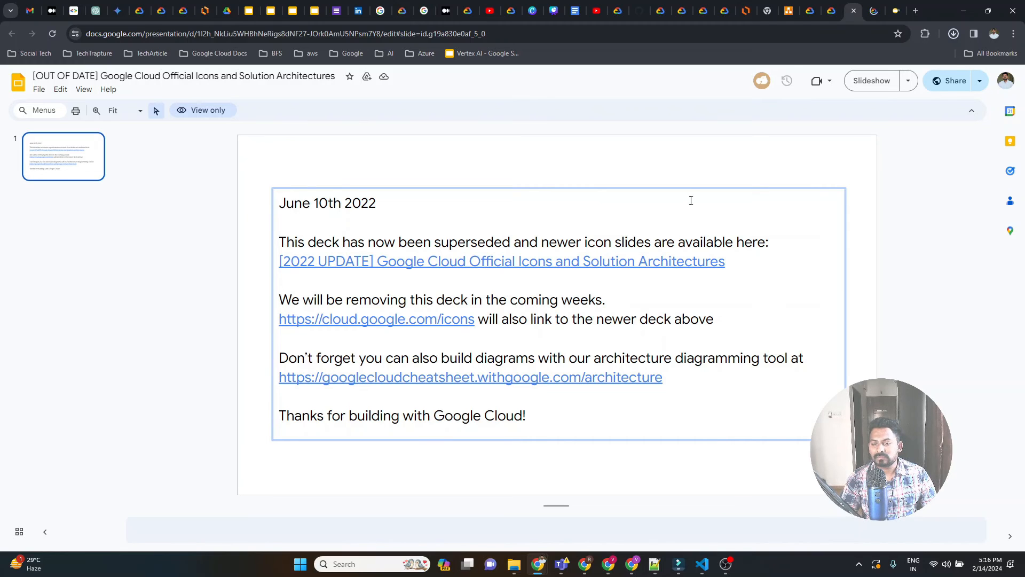
left_click(881, 8)
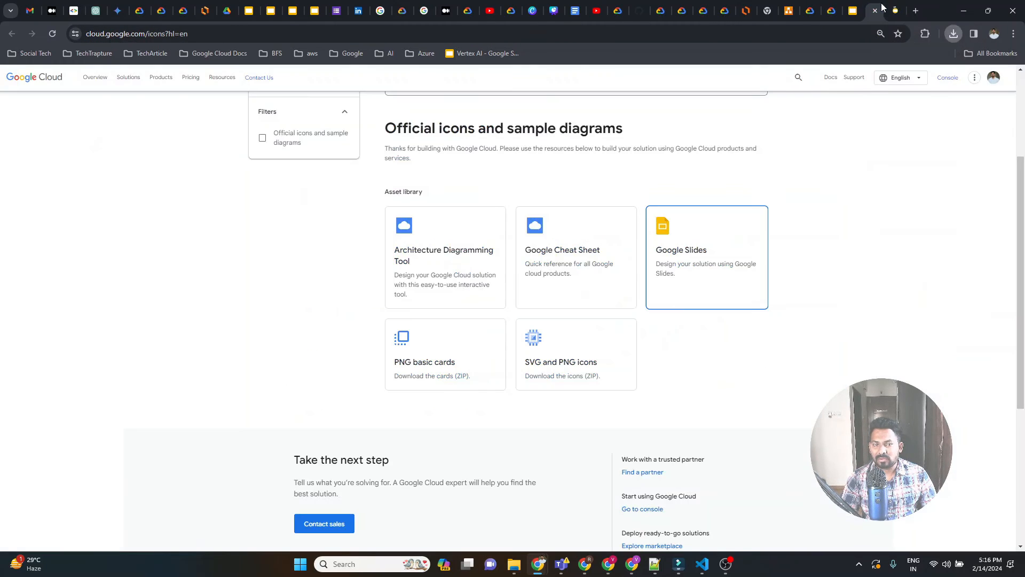
left_click(894, 10)
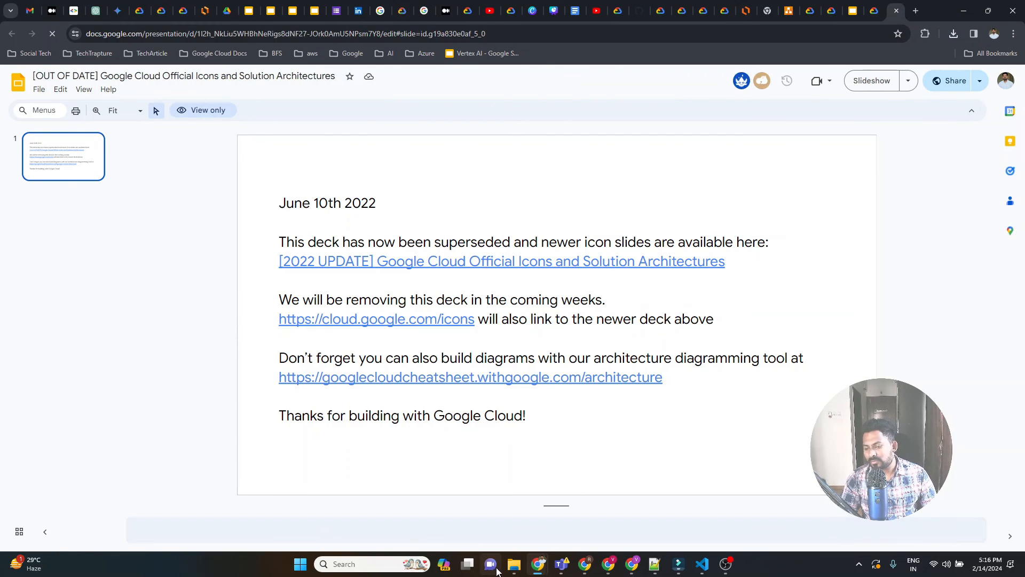
Switch to File Explorer and look through the Downloads folder for the google-cloud-basic-cards archive.
left_click(513, 568)
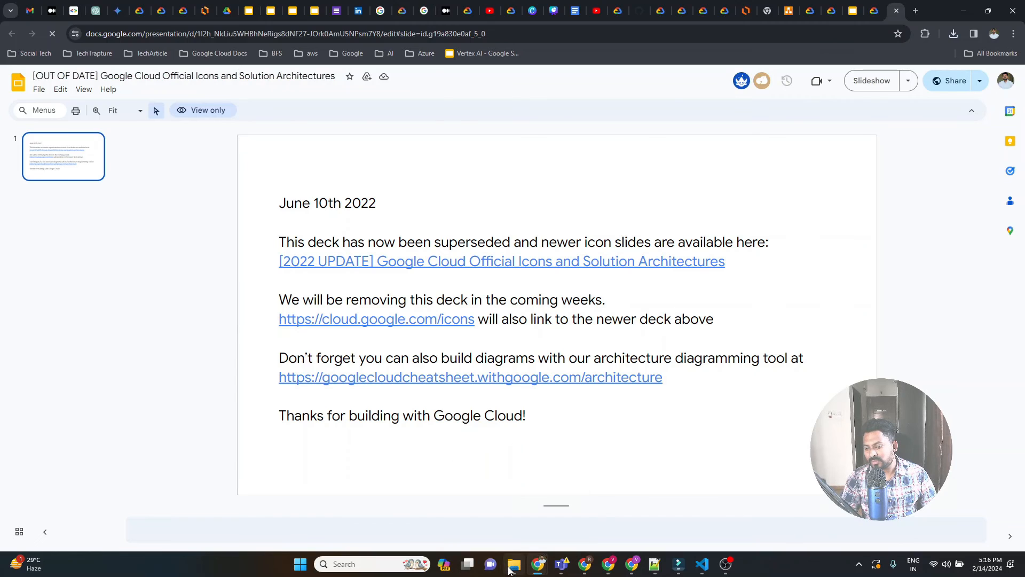
left_click(44, 174)
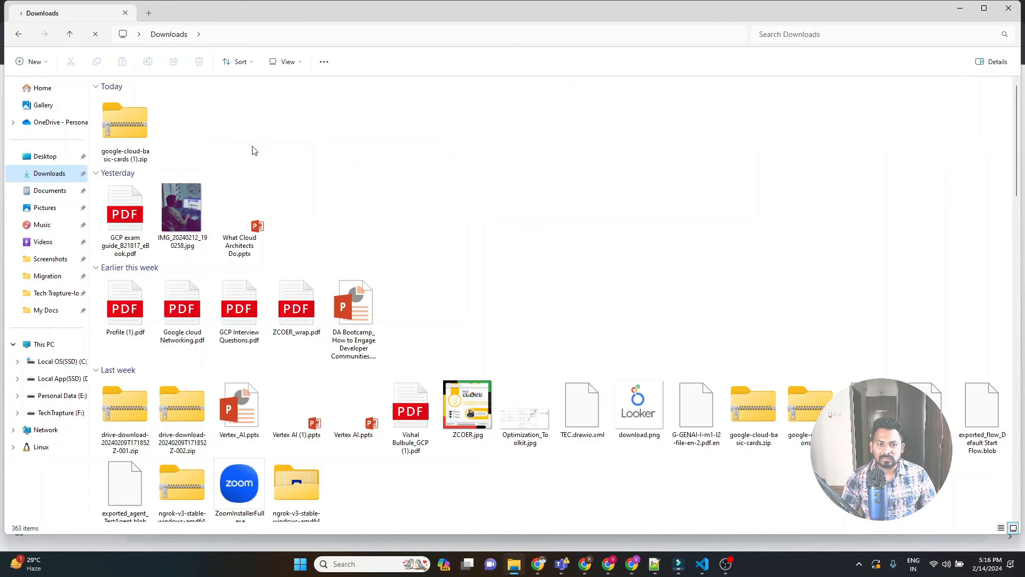
scroll(298, 165, "down", 2)
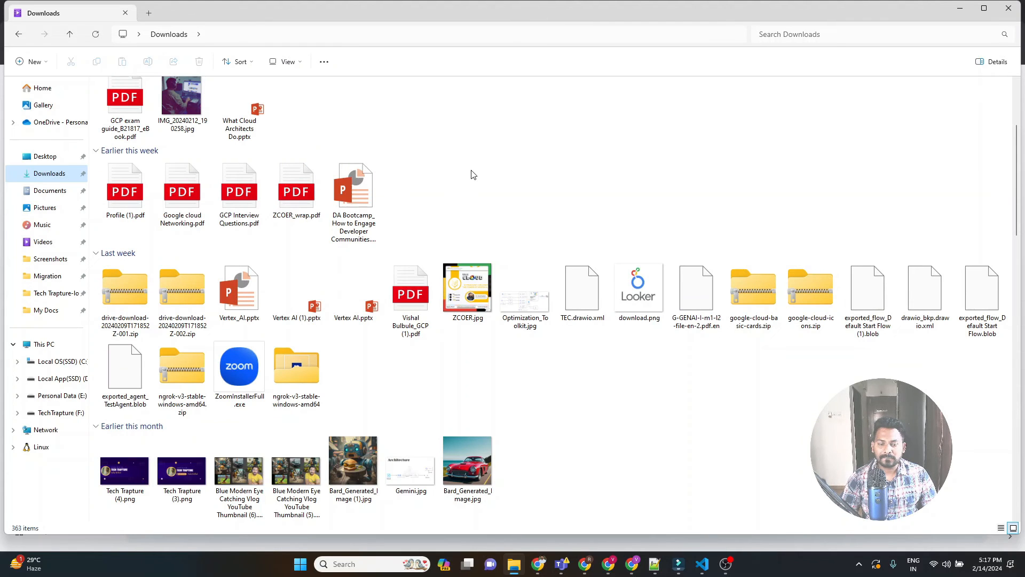
scroll(471, 175, "down", 6)
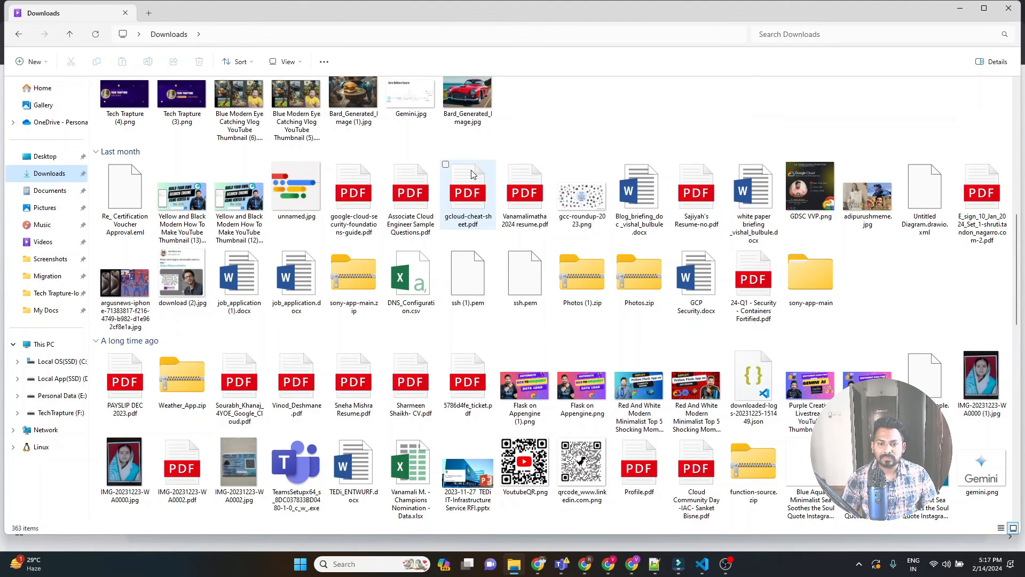
scroll(471, 175, "up", 5)
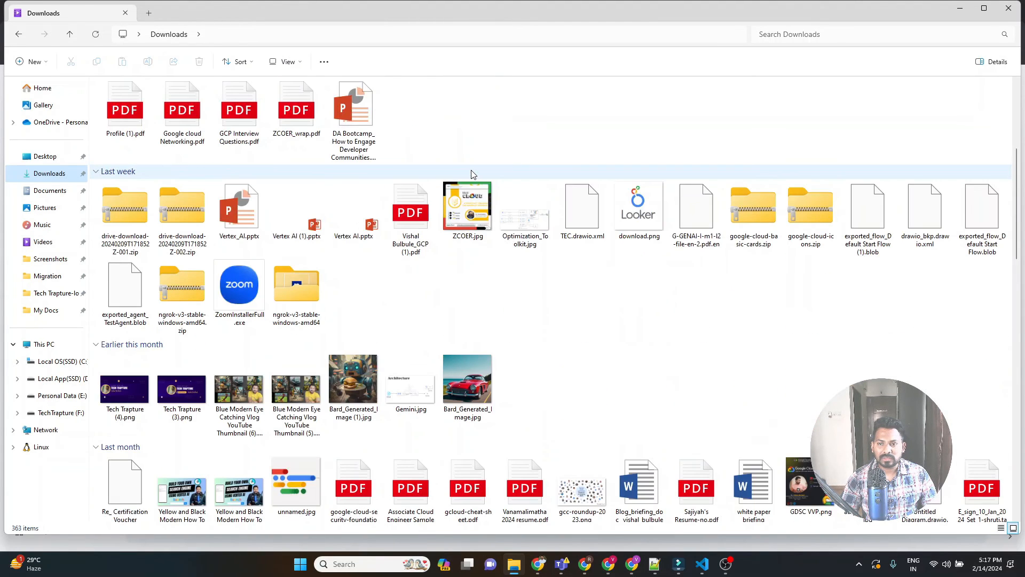
scroll(531, 152, "up", 2)
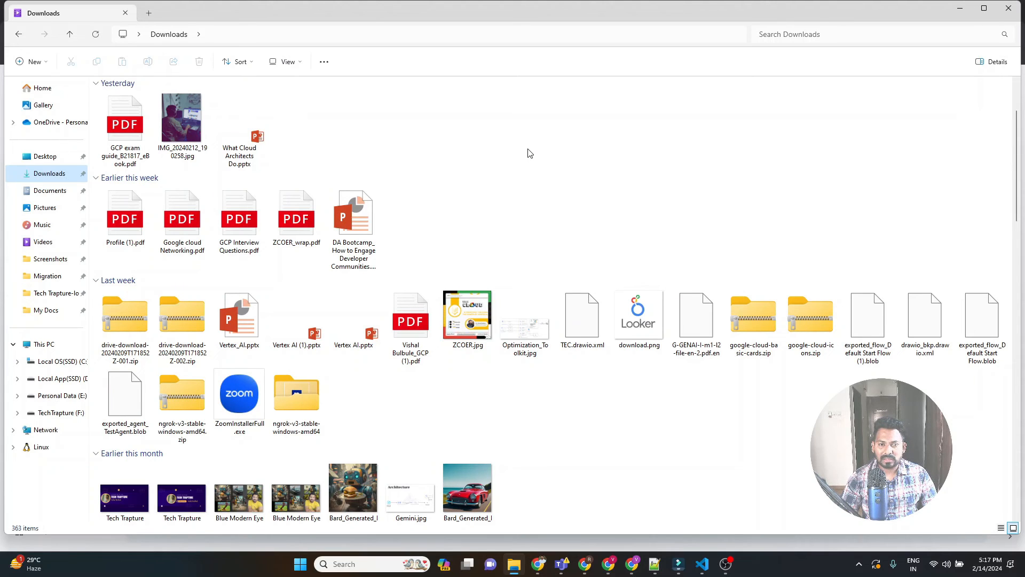
Return to the Icon Library page in Chrome and download the SVG and PNG icons ZIP.
key("alt+Tab")
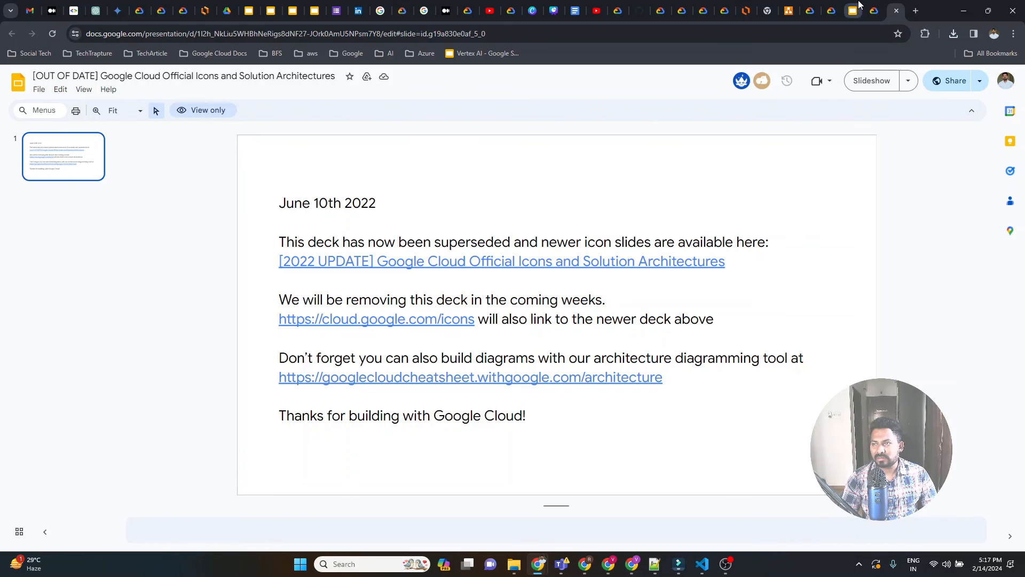
left_click(876, 10)
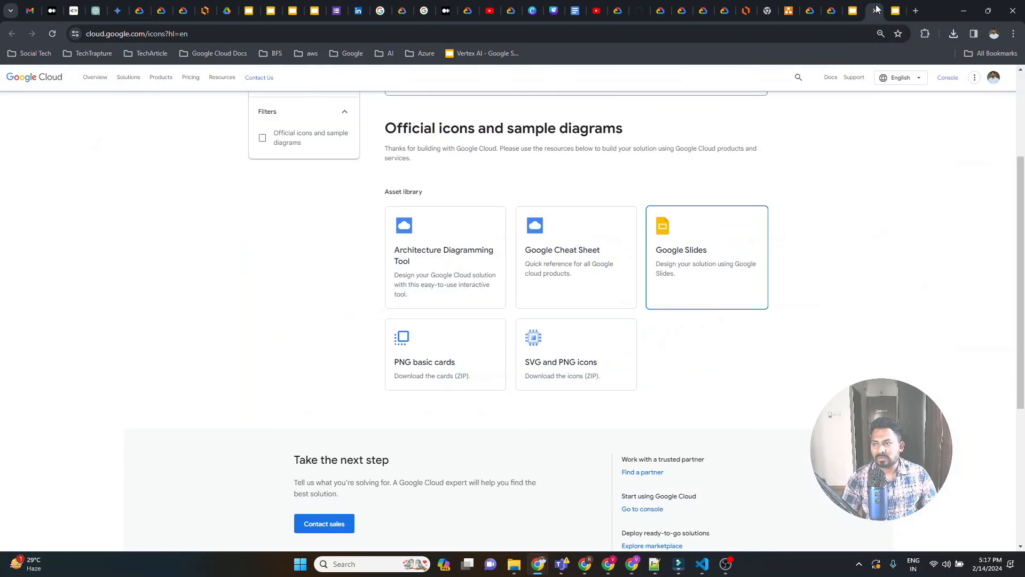
left_click(546, 348)
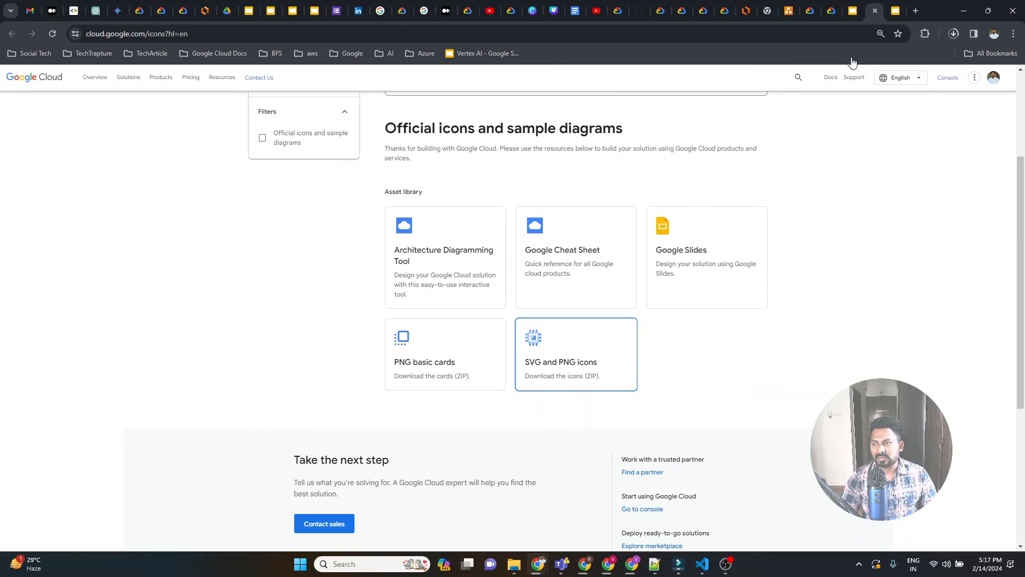
Extract google-cloud-icons (1).zip from the Downloads folder in File Explorer into the google-cloud-icons (1) folder.
left_click(518, 569)
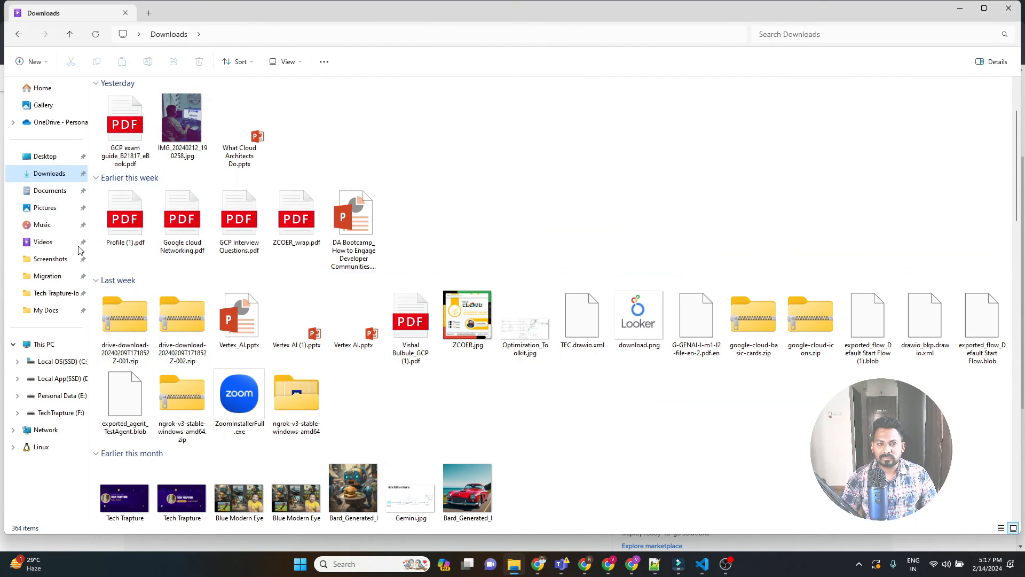
left_click(51, 177)
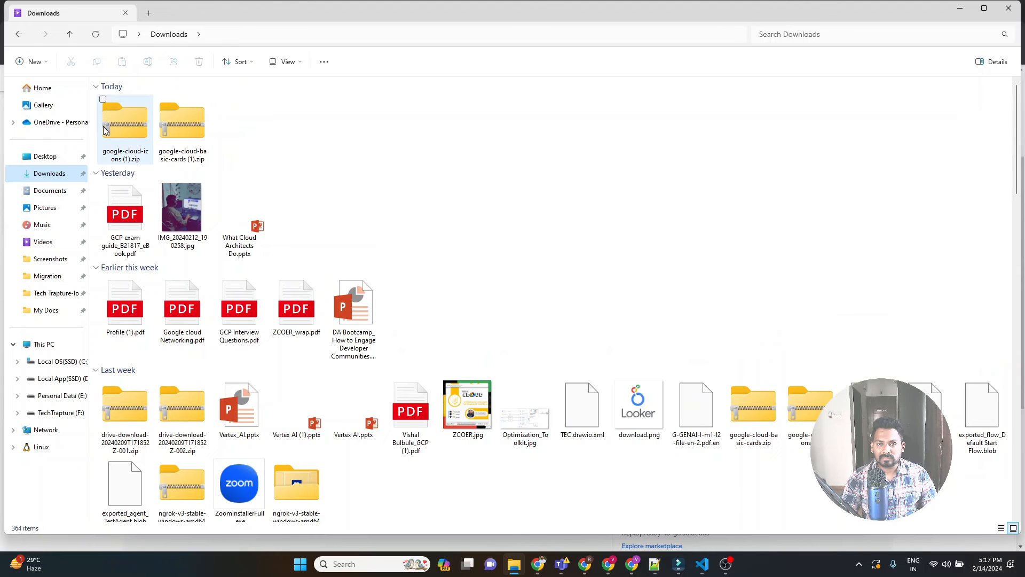
left_click(126, 131)
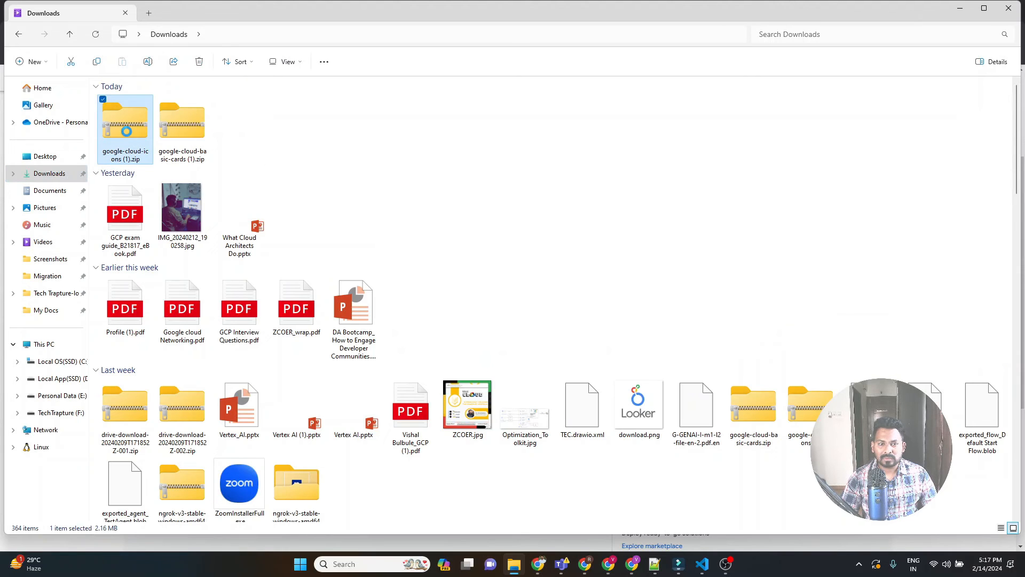
right_click(127, 132)
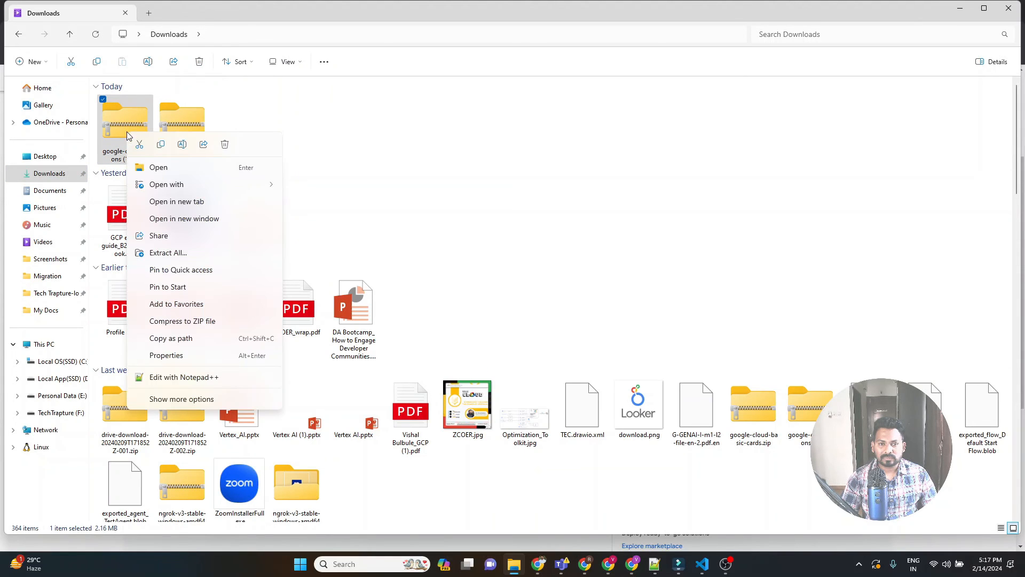
left_click(178, 253)
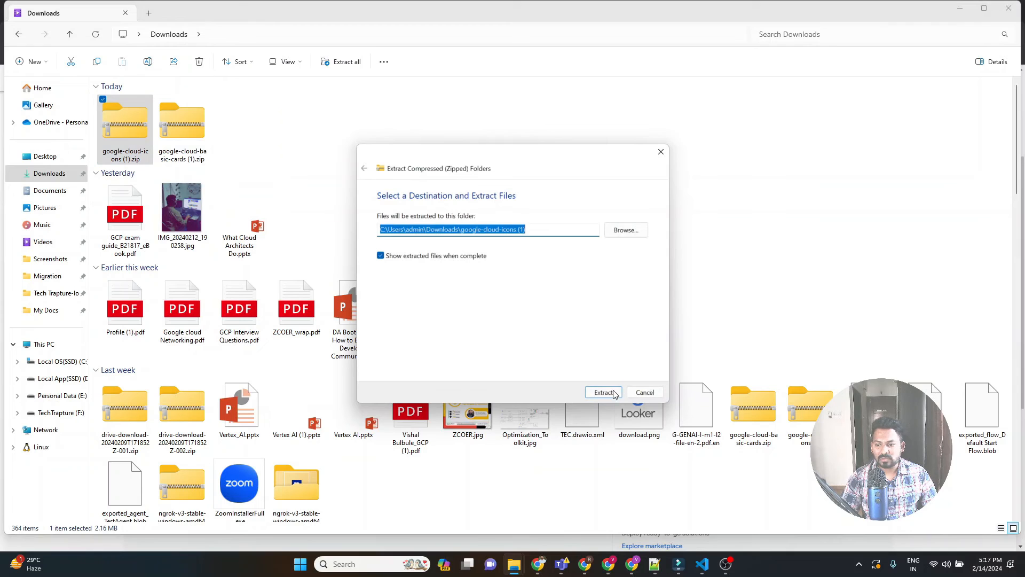
left_click(603, 393)
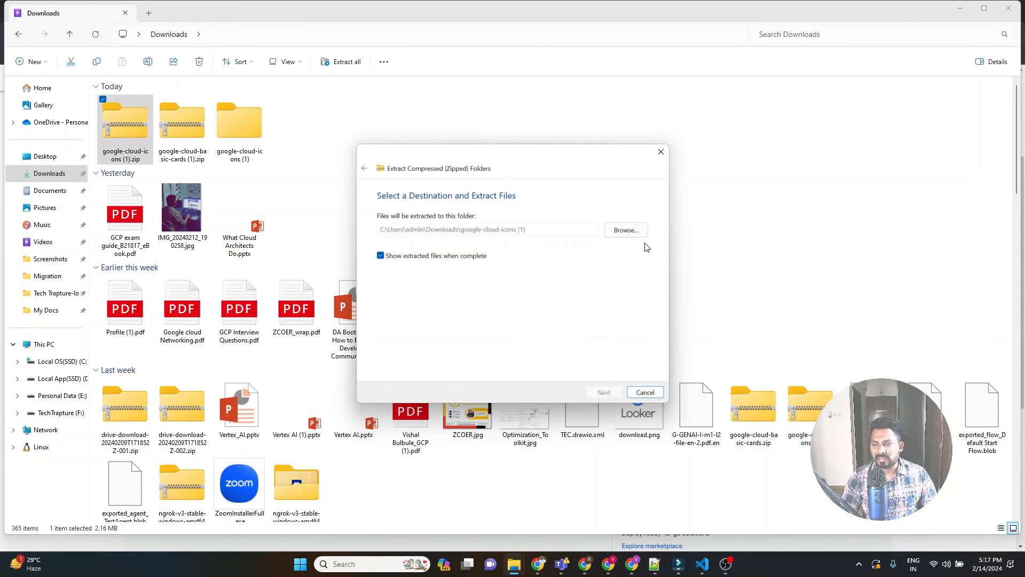
View the stackdriver icon files inside the extracted google-cloud-icons (1) folder and switch back to the Icon Library in Chrome.
double_click(236, 128)
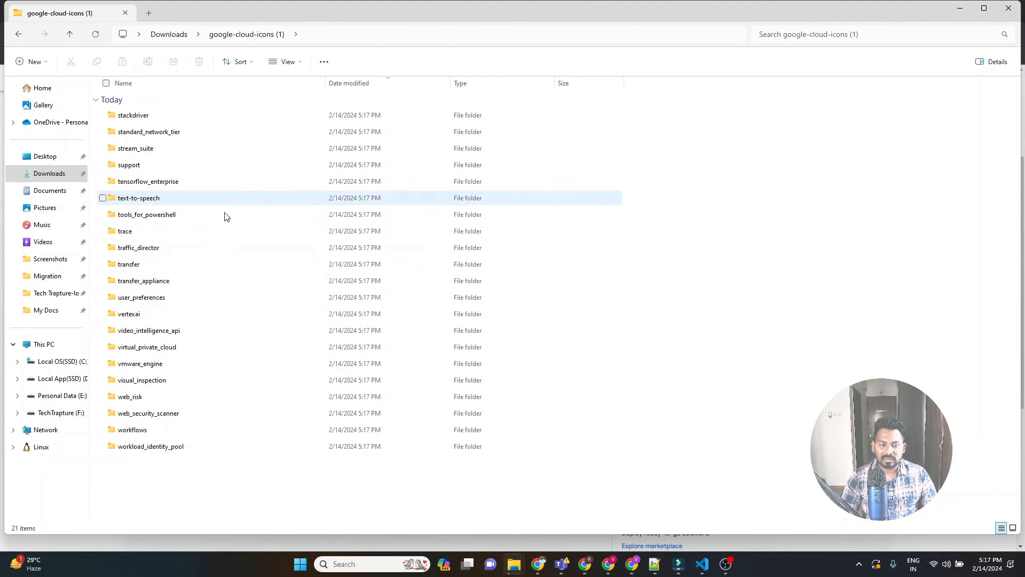
double_click(137, 123)
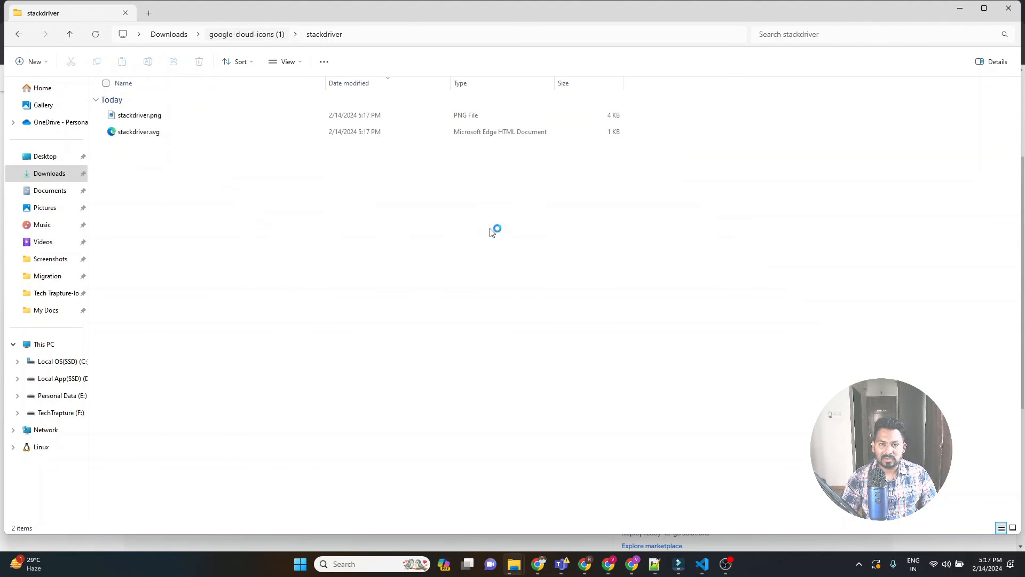
key("alt+Tab")
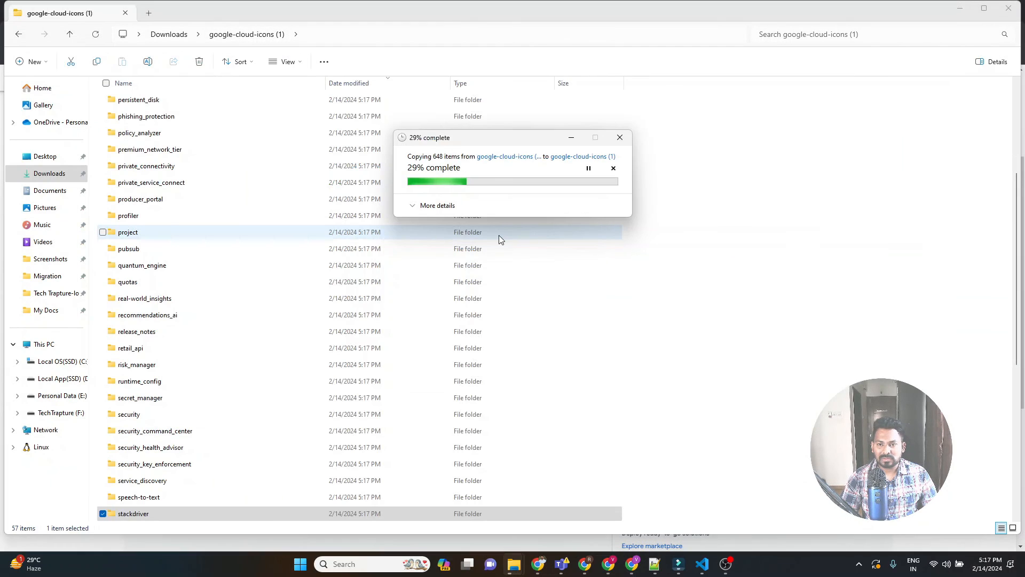
key("alt+Tab")
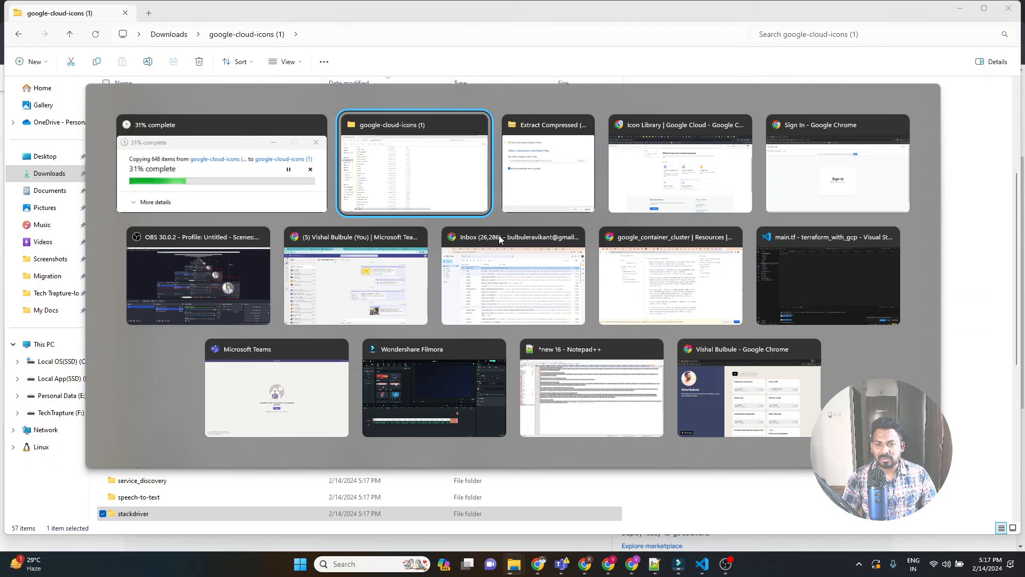
key("alt+Tab")
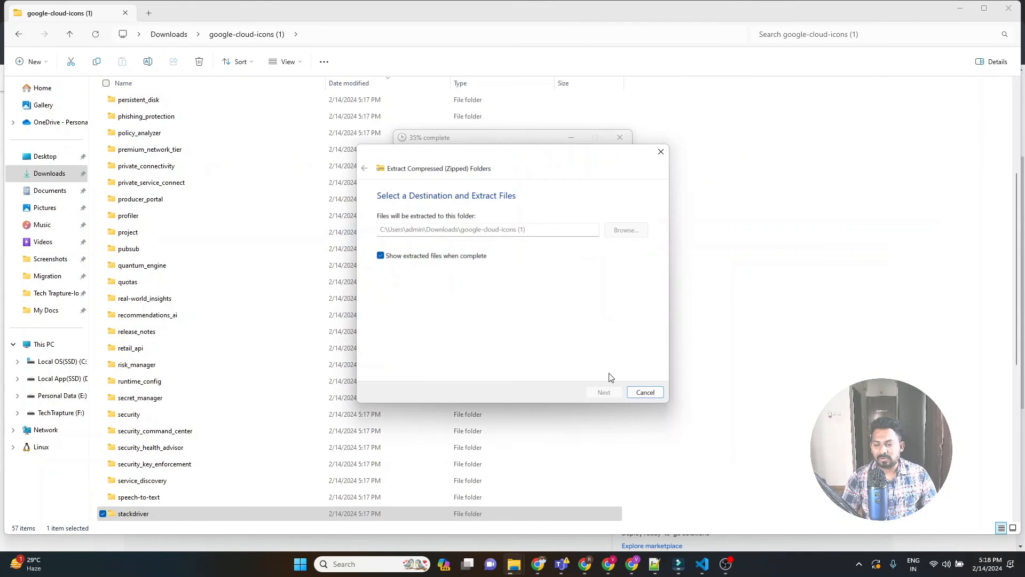
left_click(539, 564)
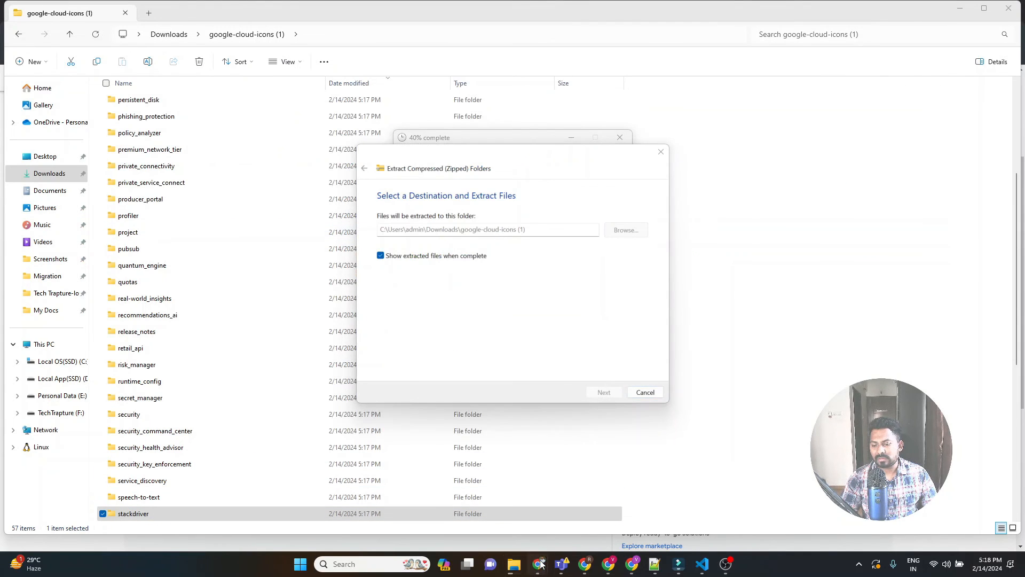
left_click(502, 512)
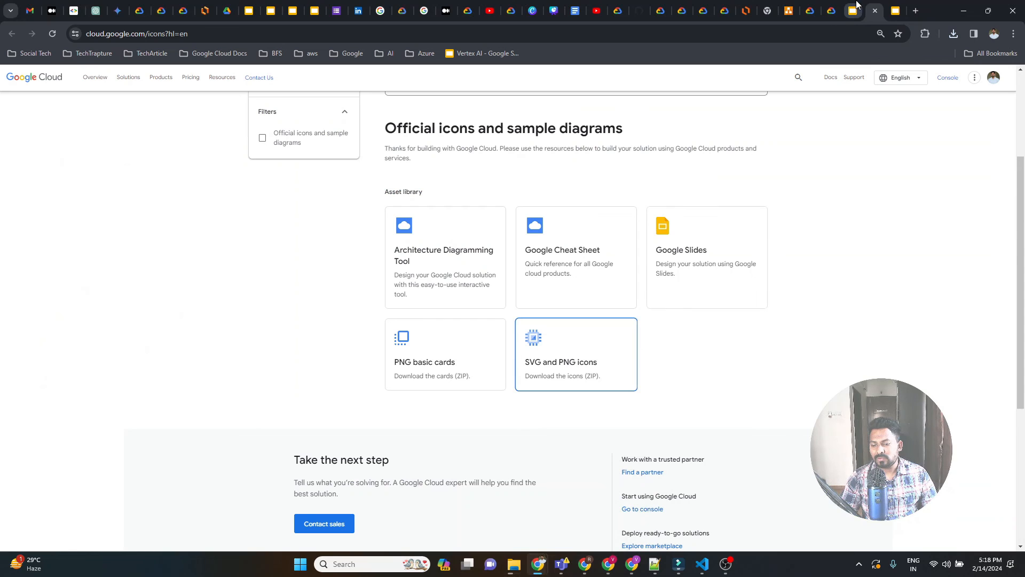
Switch to the Lucidchart flowchart document and browse the Popular templates in its template gallery.
left_click(746, 5)
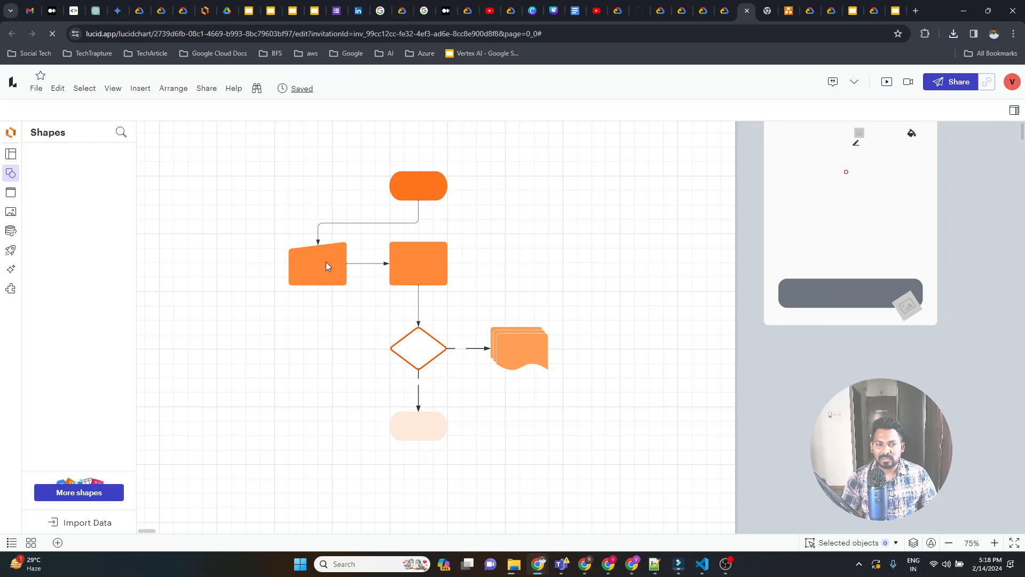
left_click(10, 155)
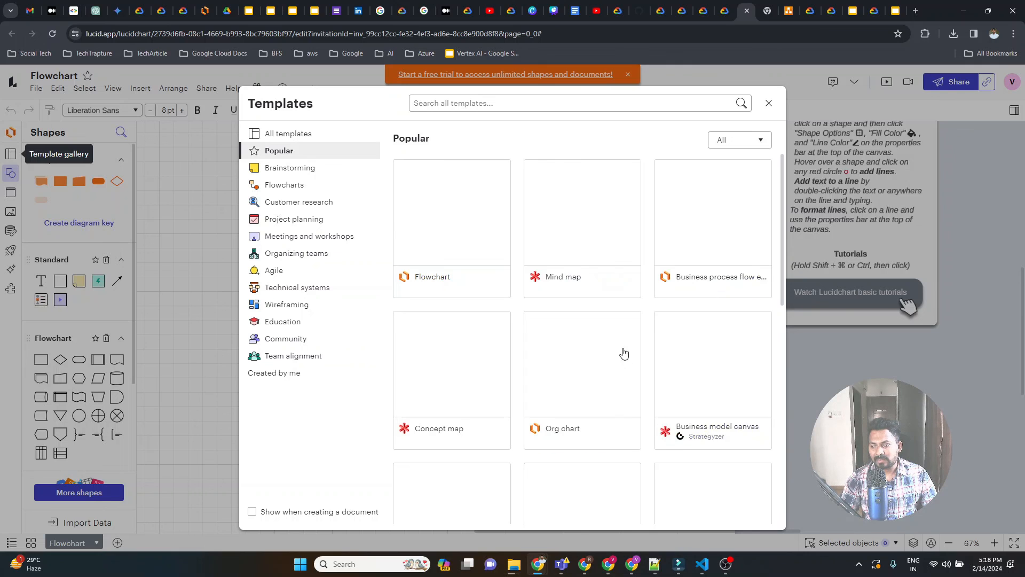
scroll(682, 366, "down", 1)
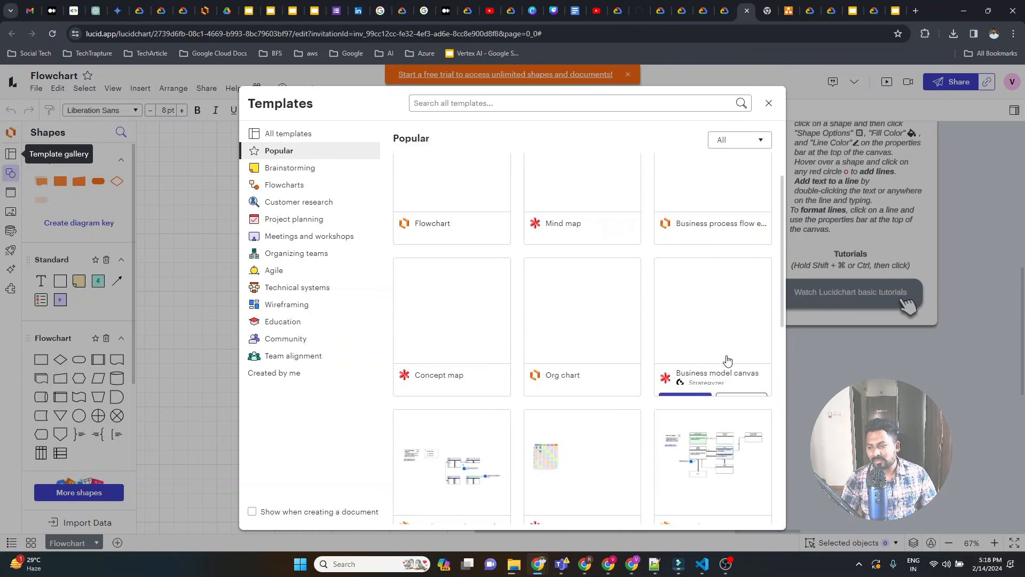
scroll(680, 418, "down", 3)
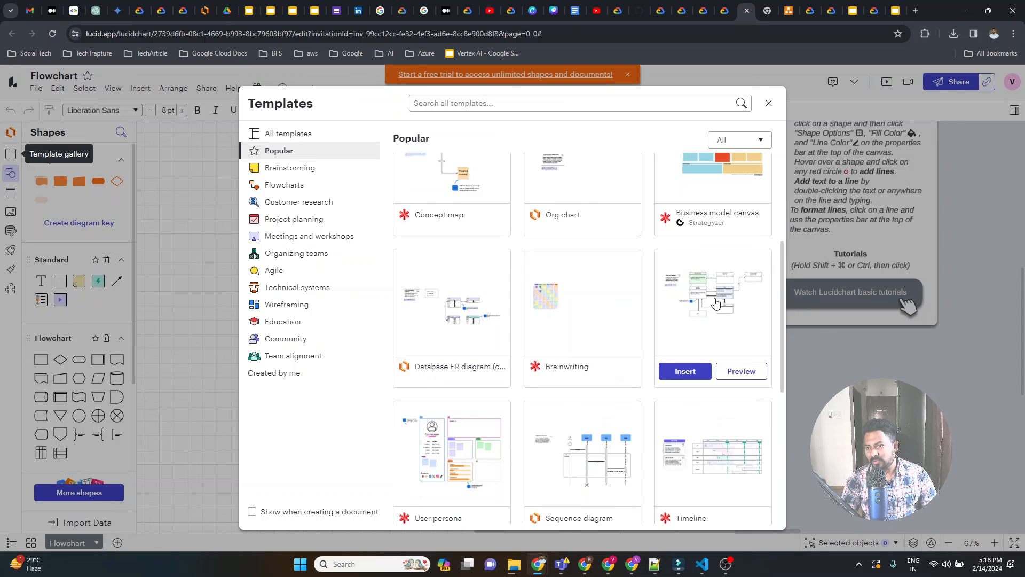
scroll(707, 307, "up", 3)
scroll(706, 306, "up", 1)
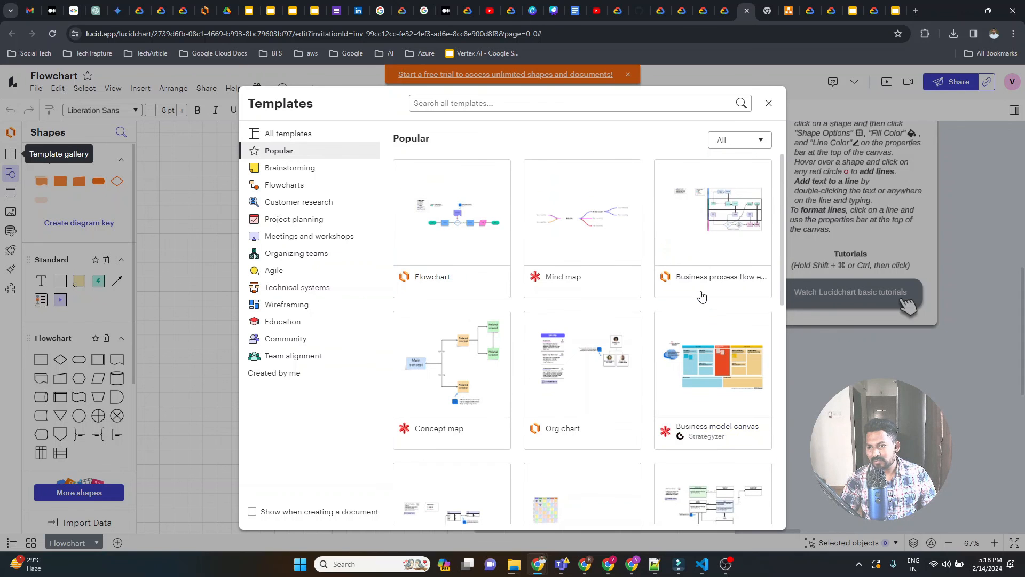